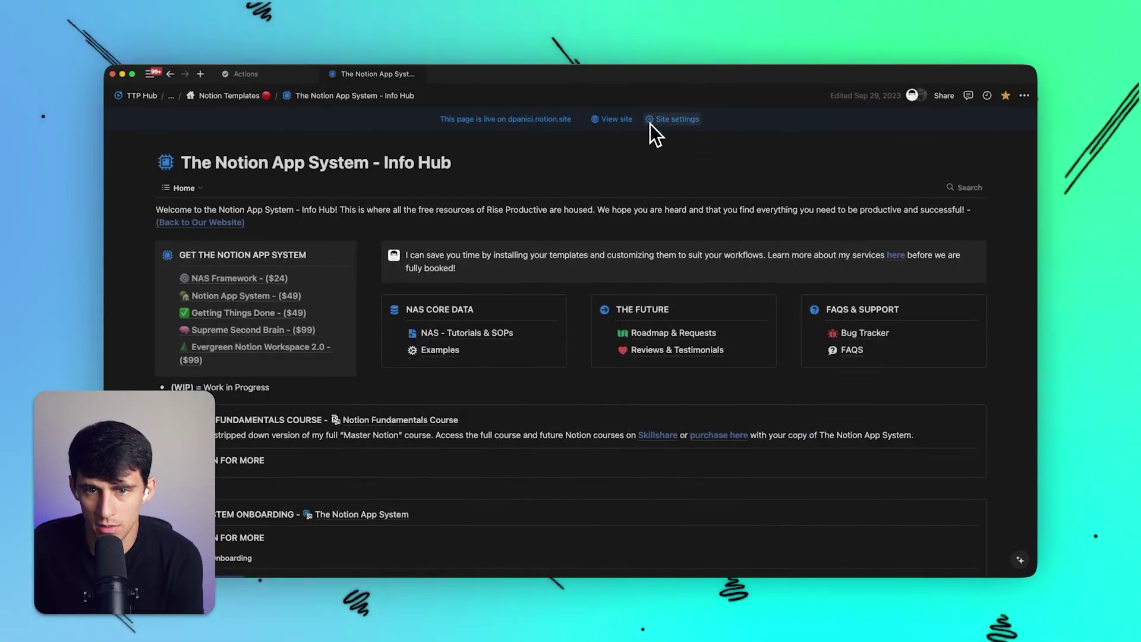
Publish the page and save it as discoverable on the web by search engines.
left_click(946, 96)
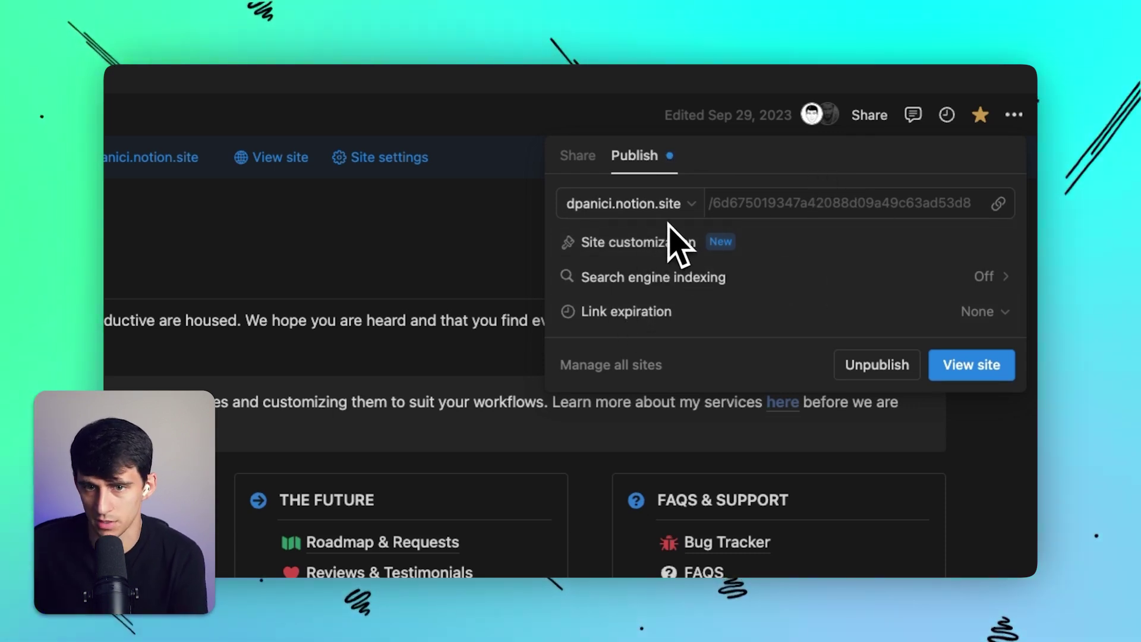
left_click(886, 300)
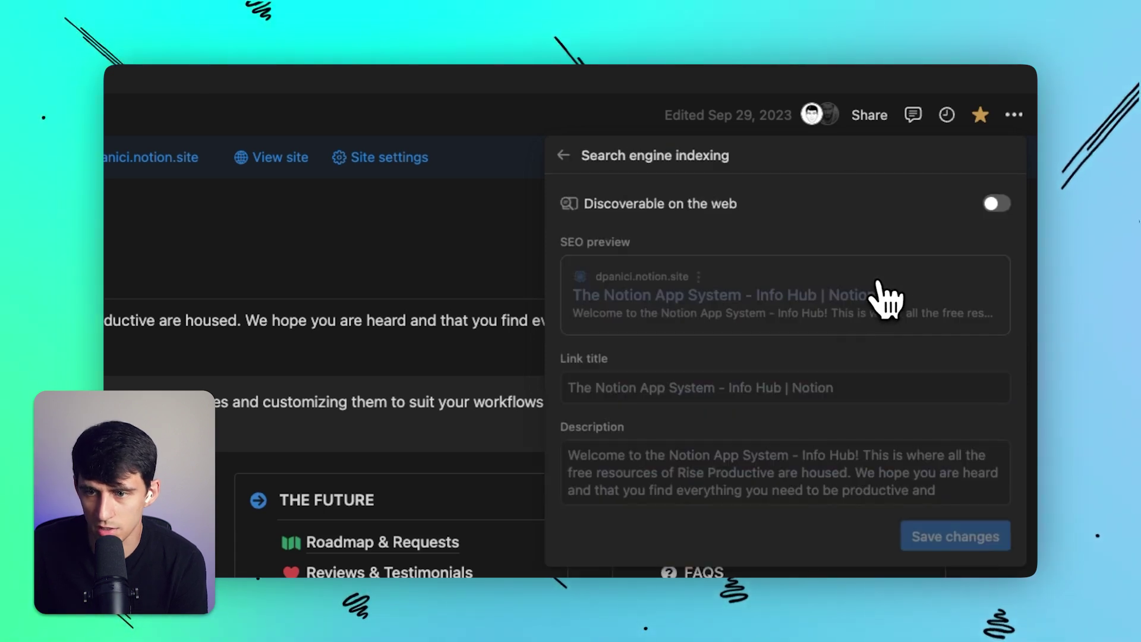
left_click(996, 208)
left_click(946, 537)
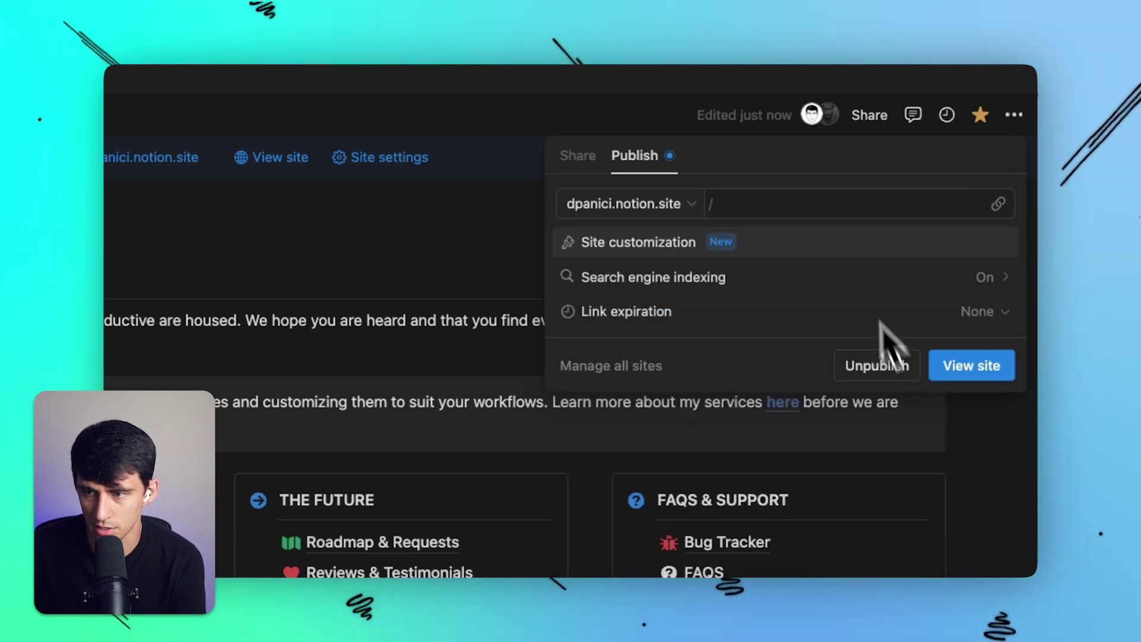
Keep link expiration at None and bring up the site customization editor.
left_click(787, 320)
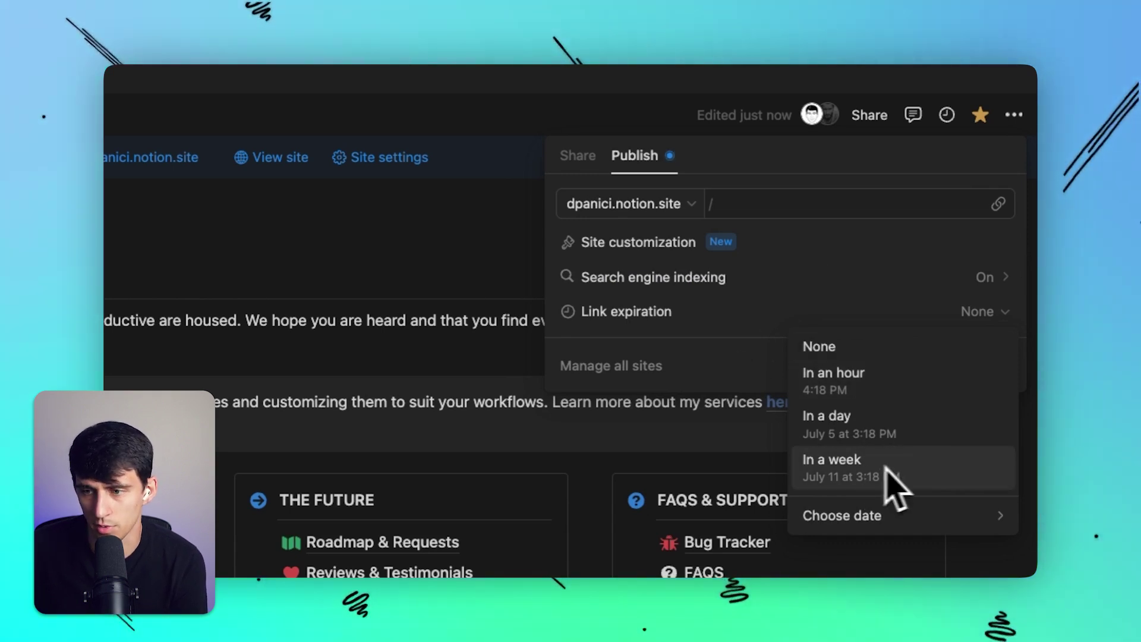
left_click(856, 351)
left_click(716, 237)
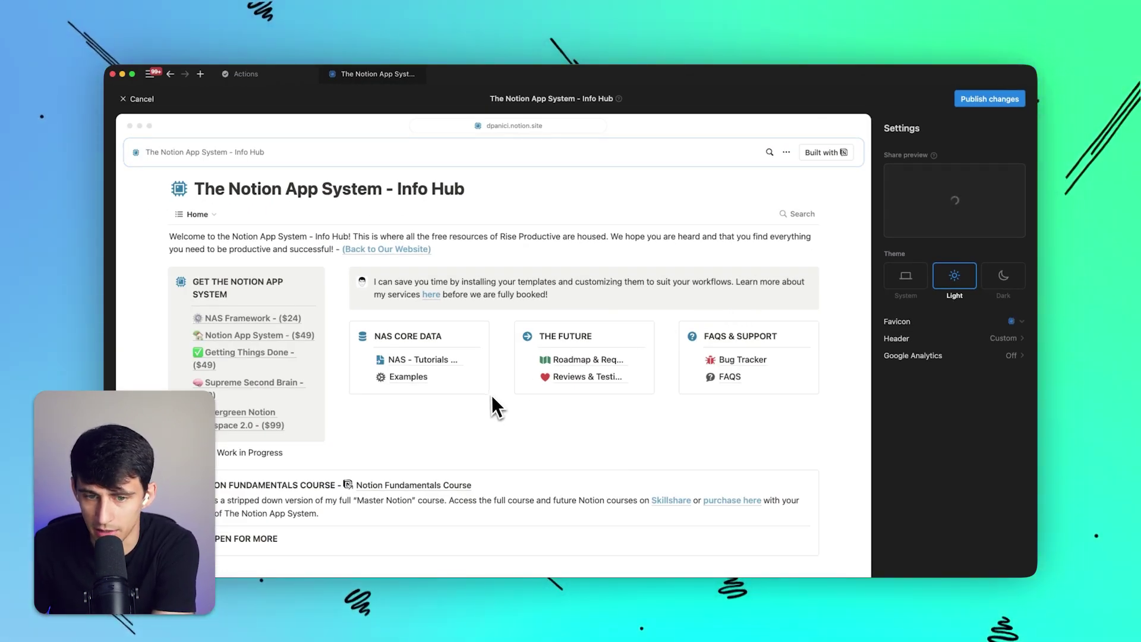
Reveal the Upload image option on the site's Share preview box.
mouse_move(894, 192)
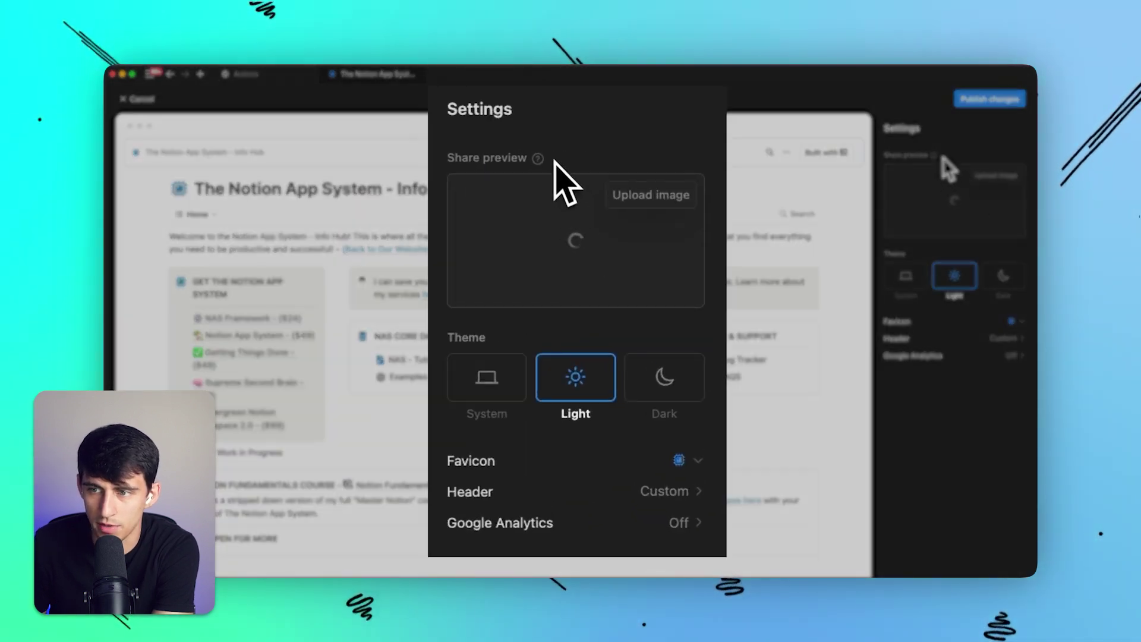
mouse_move(540, 159)
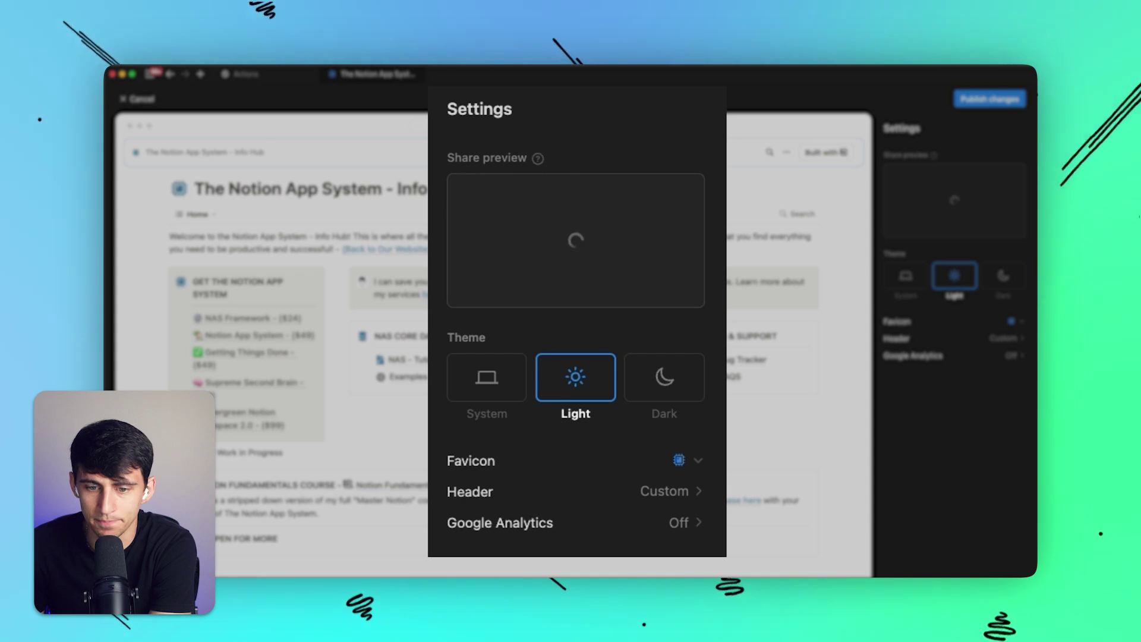
Start a share preview upload and browse to Sales Funnels > Notion Templates > The Notion App System > GFX.
mouse_move(684, 226)
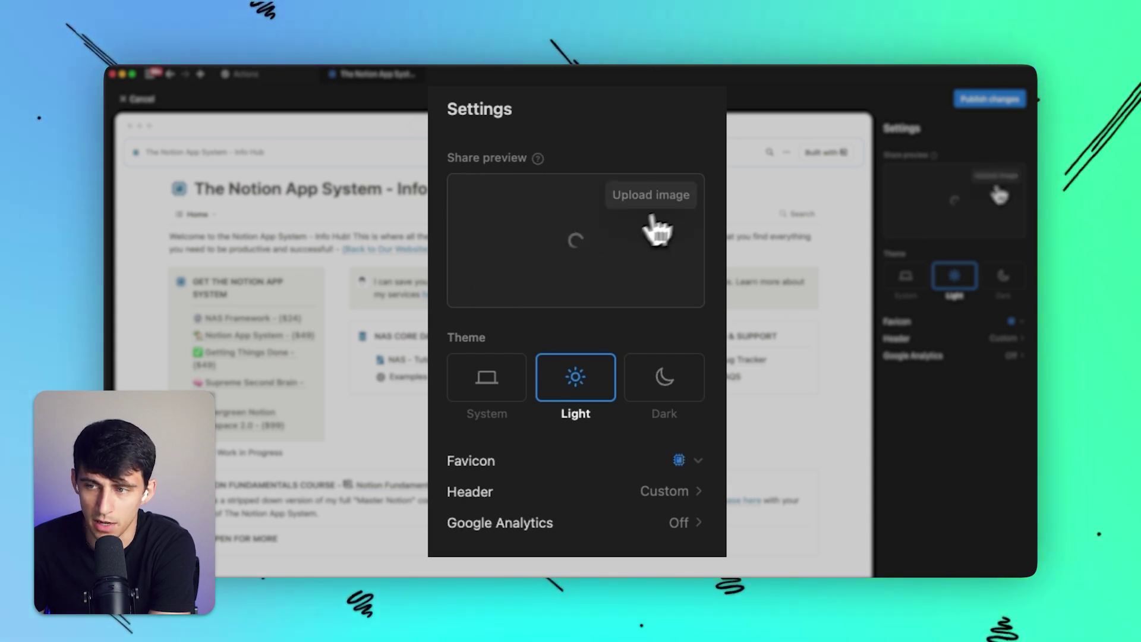
left_click(683, 226)
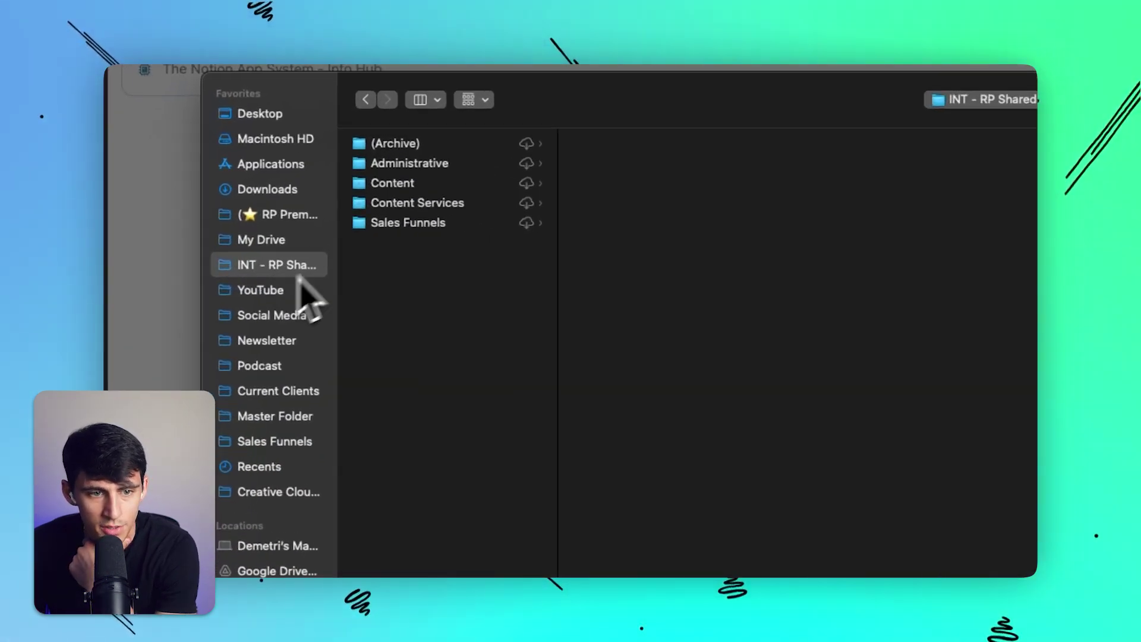
left_click(396, 224)
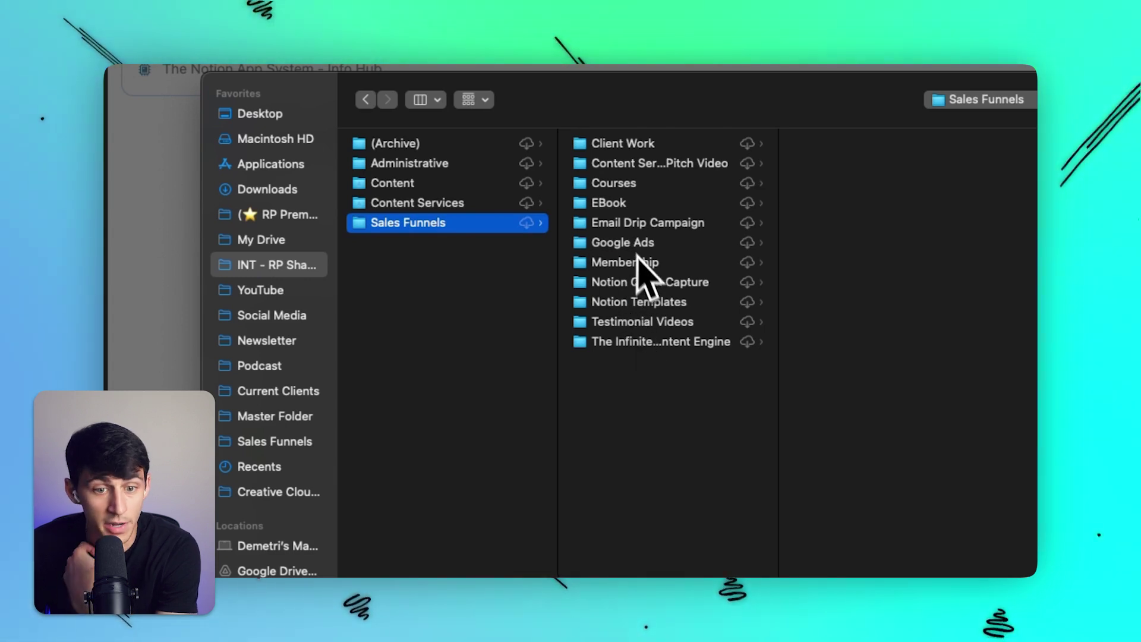
left_click(636, 303)
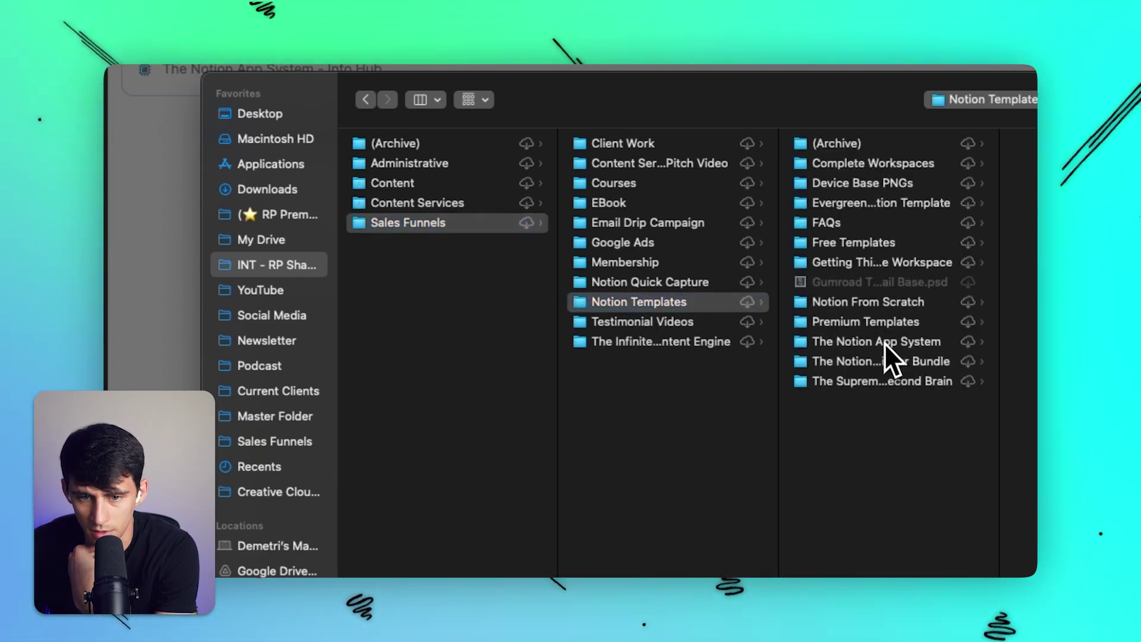
left_click(833, 342)
left_click(680, 167)
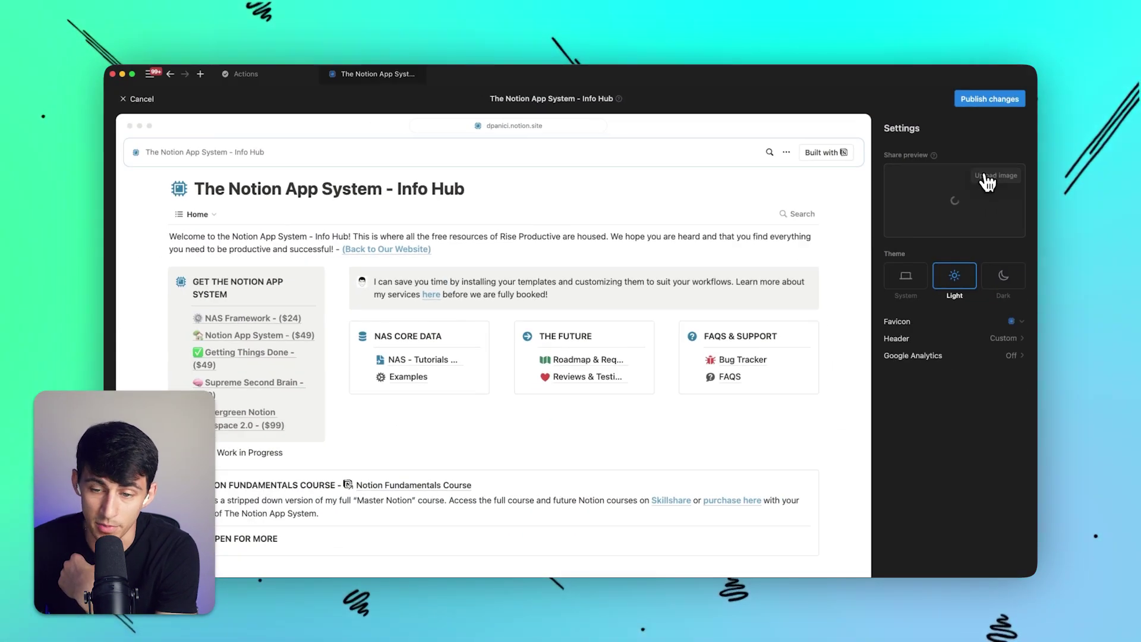
Choose The Notion App System Cover (full width)-ttp.jpg in list view as the share preview.
left_click(976, 180)
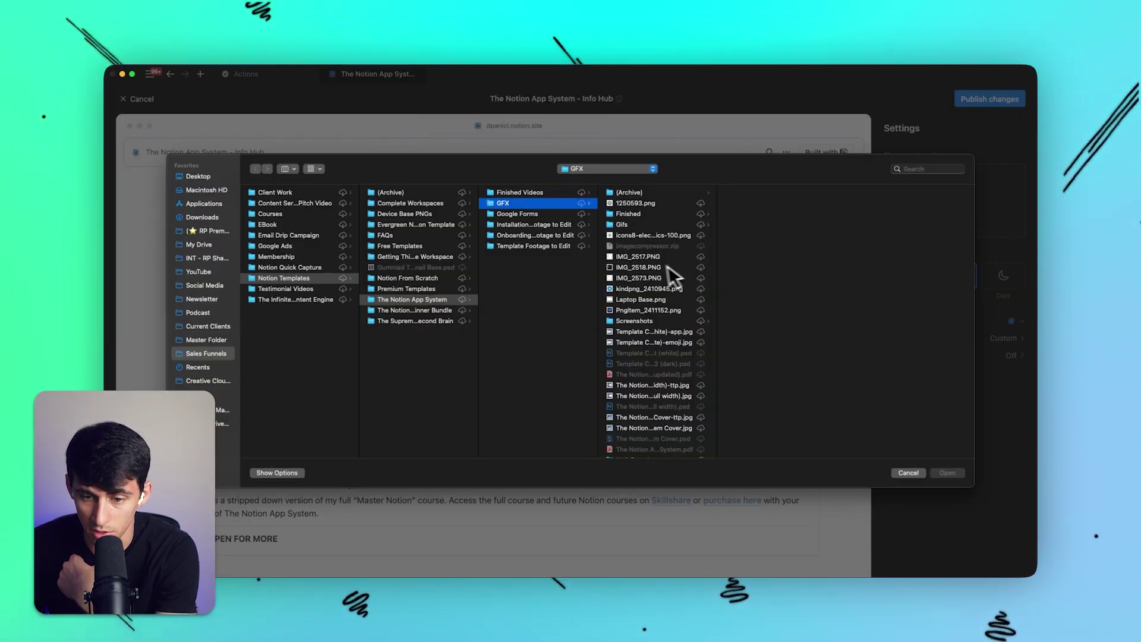
scroll(662, 299, "down", 1)
scroll(661, 386, "up", 1)
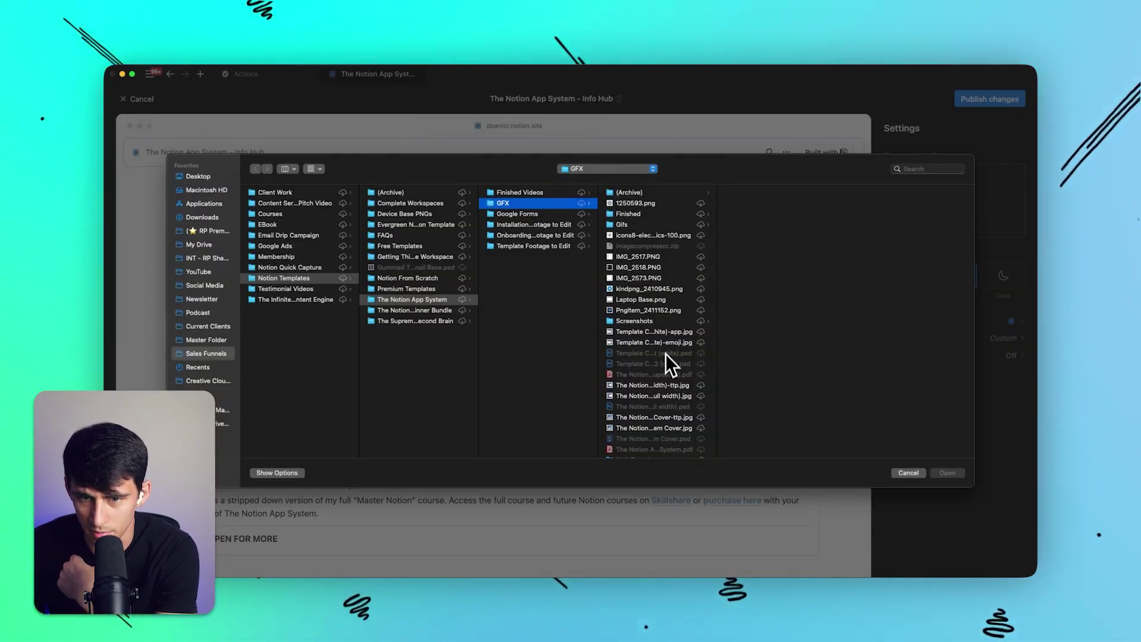
key("super+2")
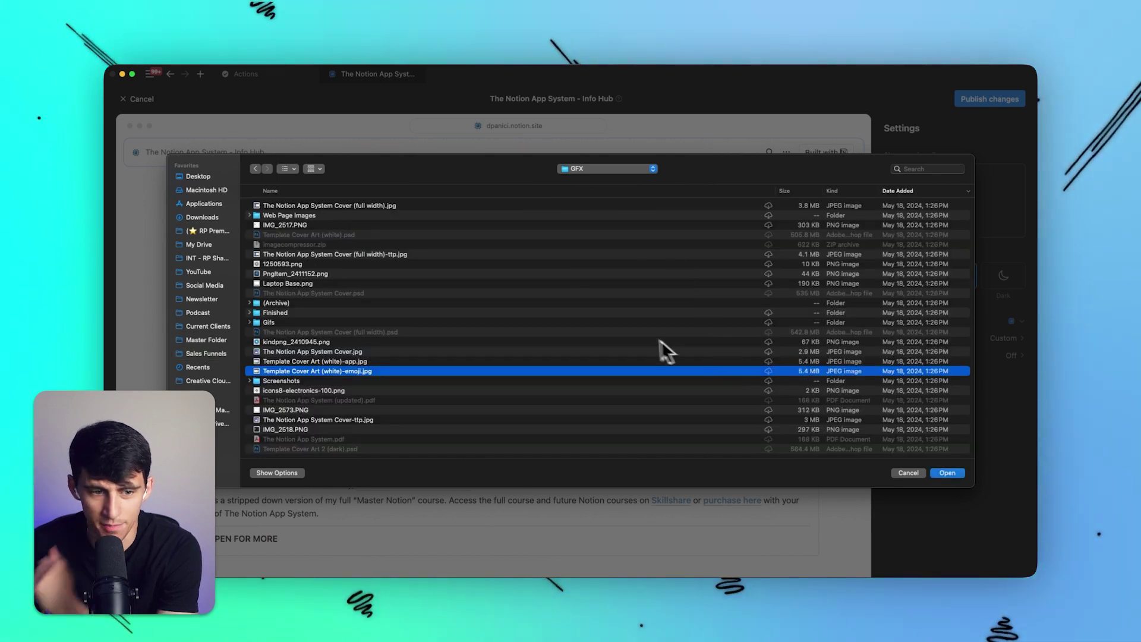
left_click(572, 254)
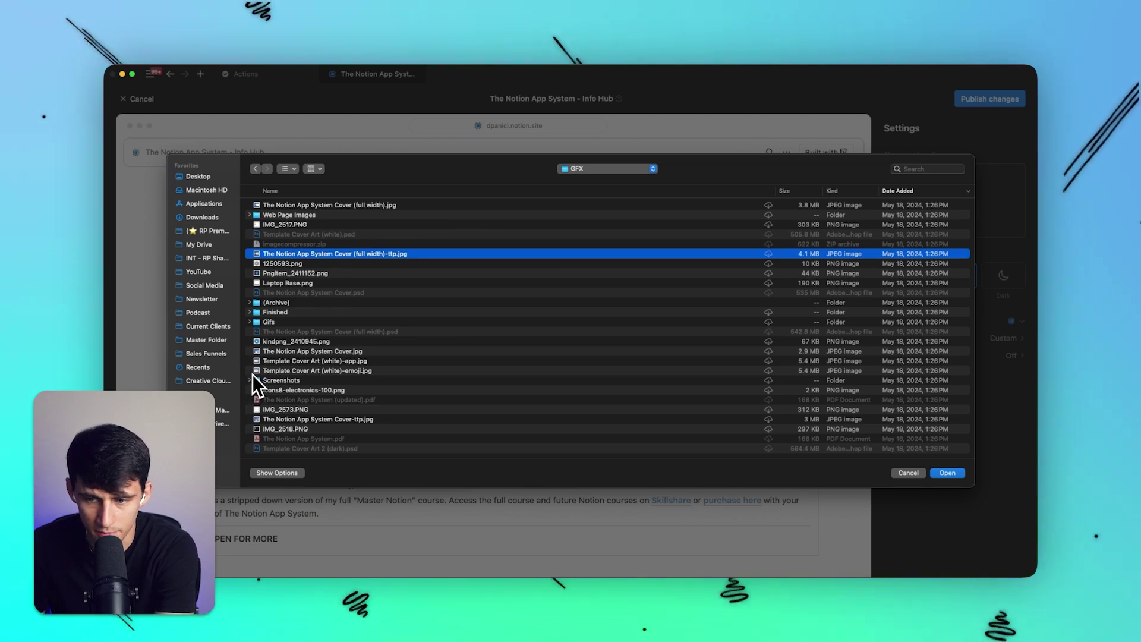
double_click(318, 255)
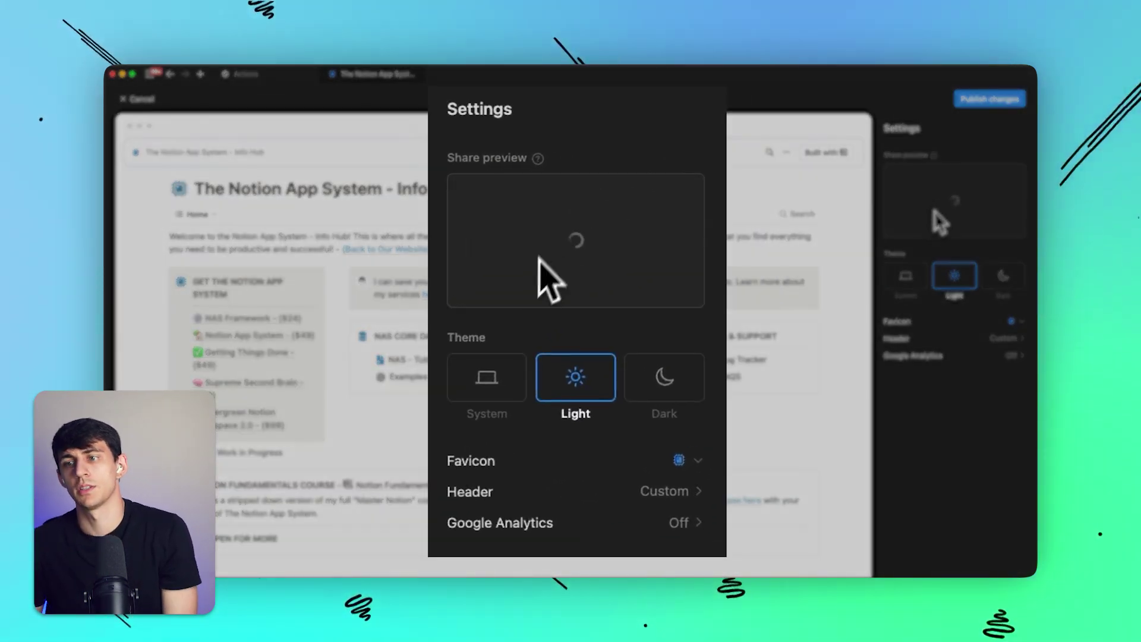
Try the Light and Dark site themes, then settle on System.
mouse_move(559, 238)
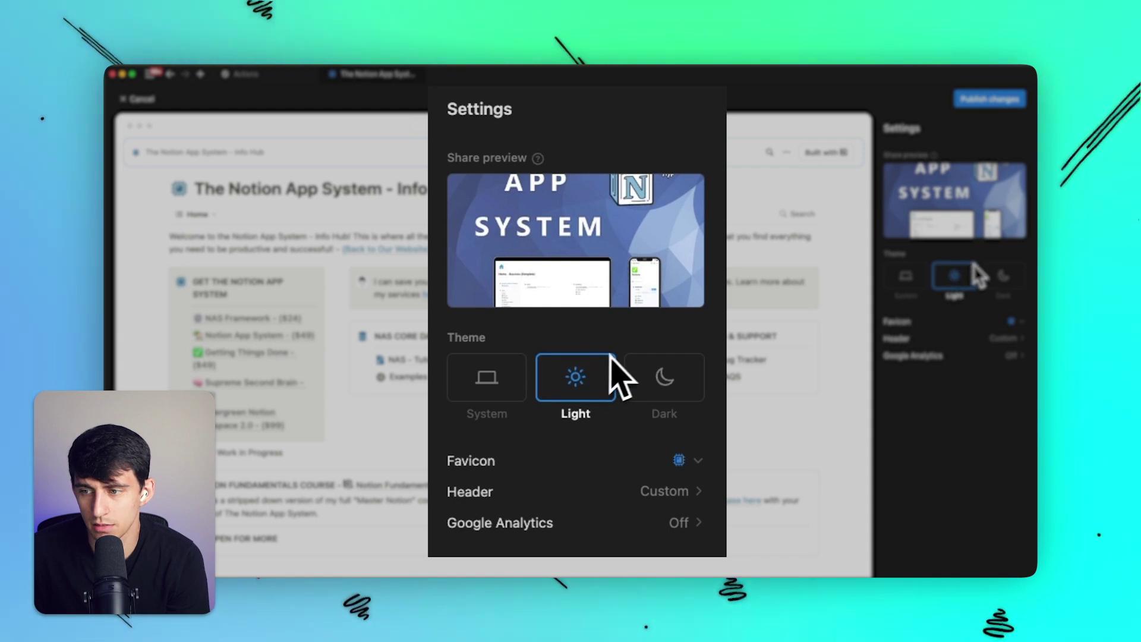
left_click(500, 380)
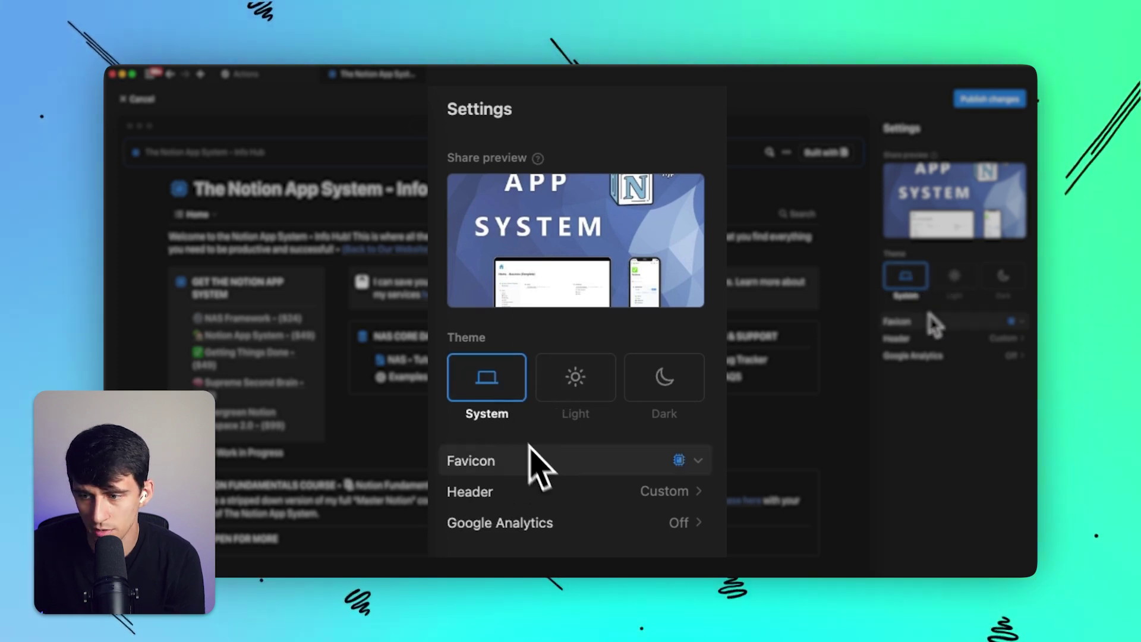
left_click(585, 391)
left_click(666, 385)
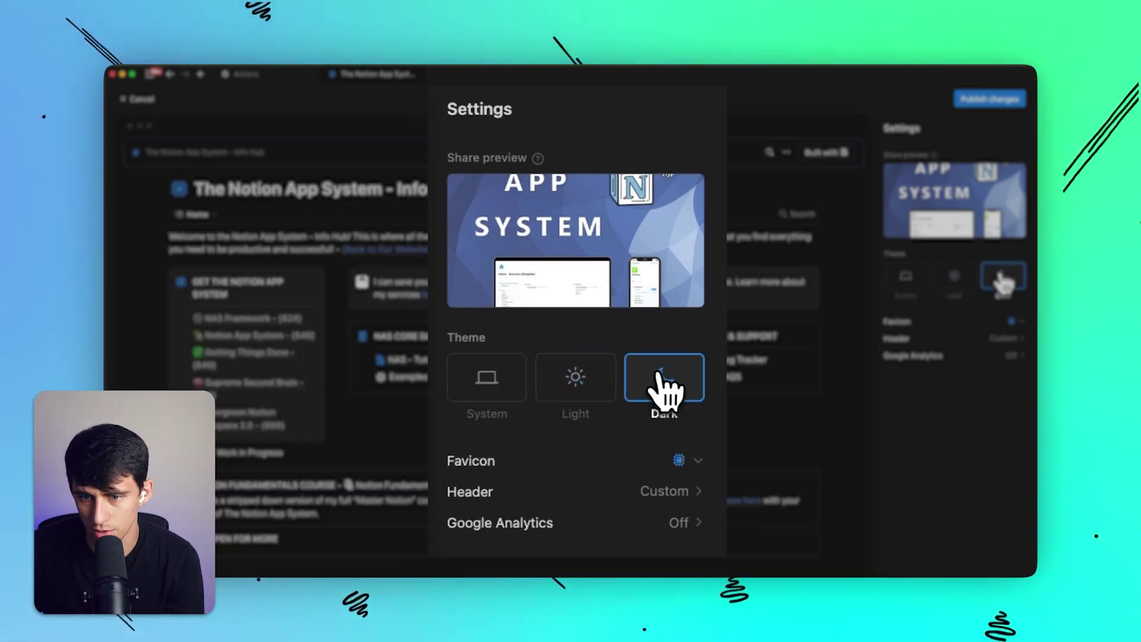
left_click(511, 384)
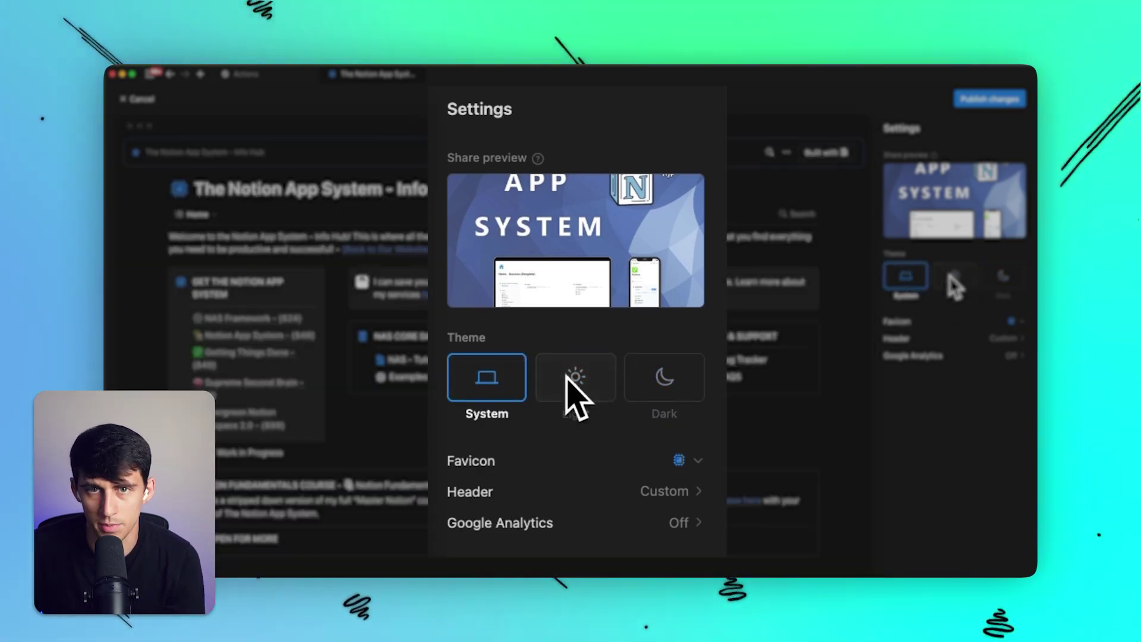
left_click(1020, 322)
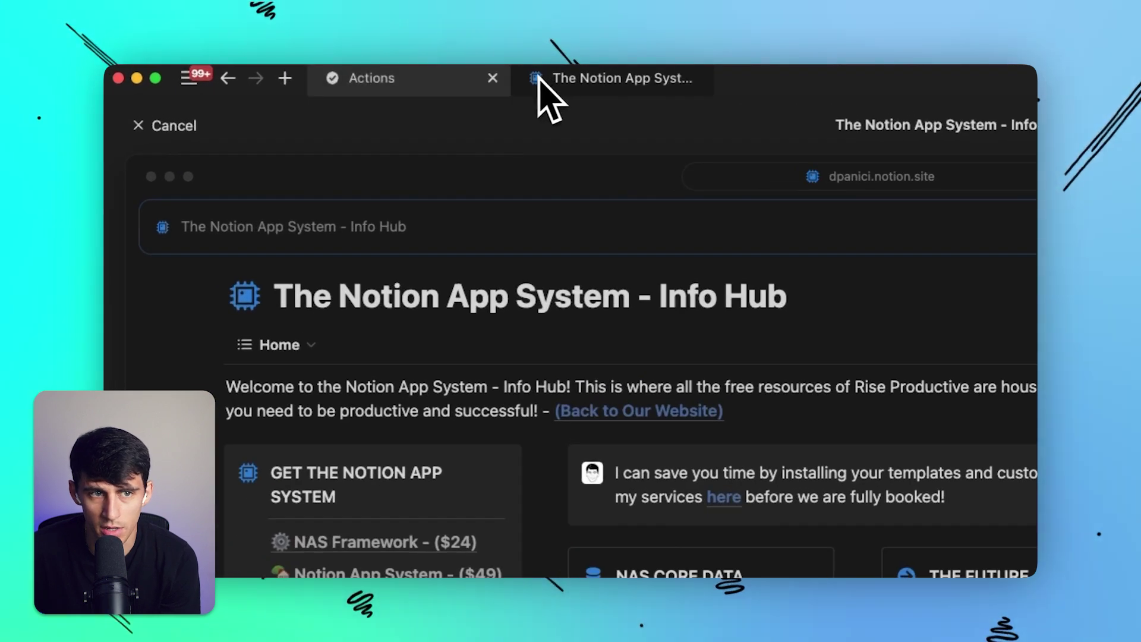
key("Escape")
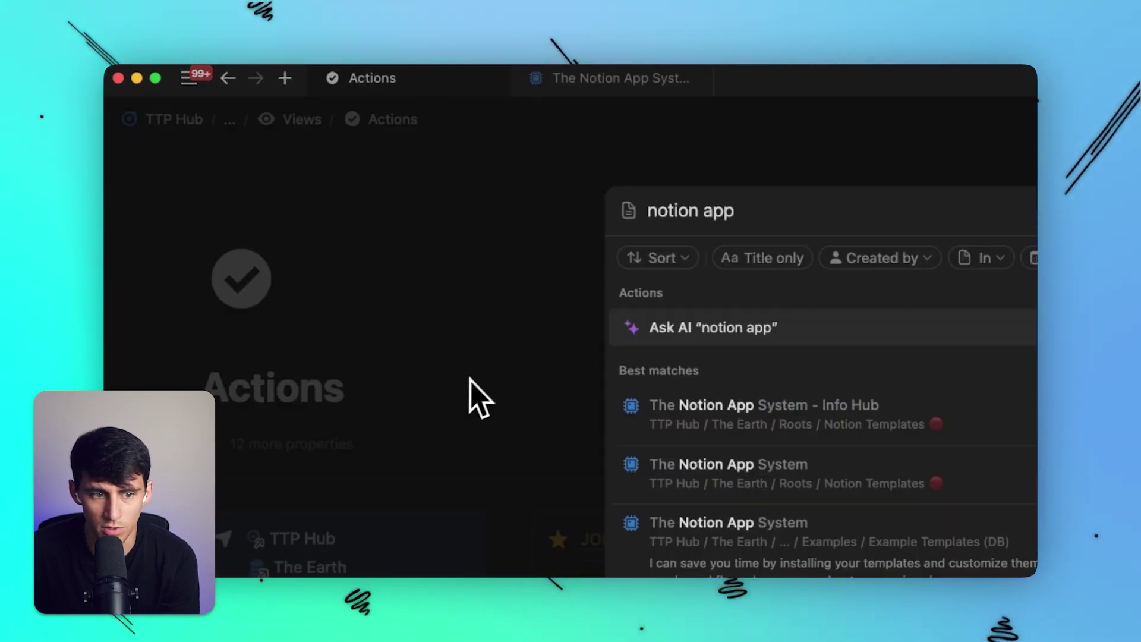
left_click(469, 395)
left_click(269, 288)
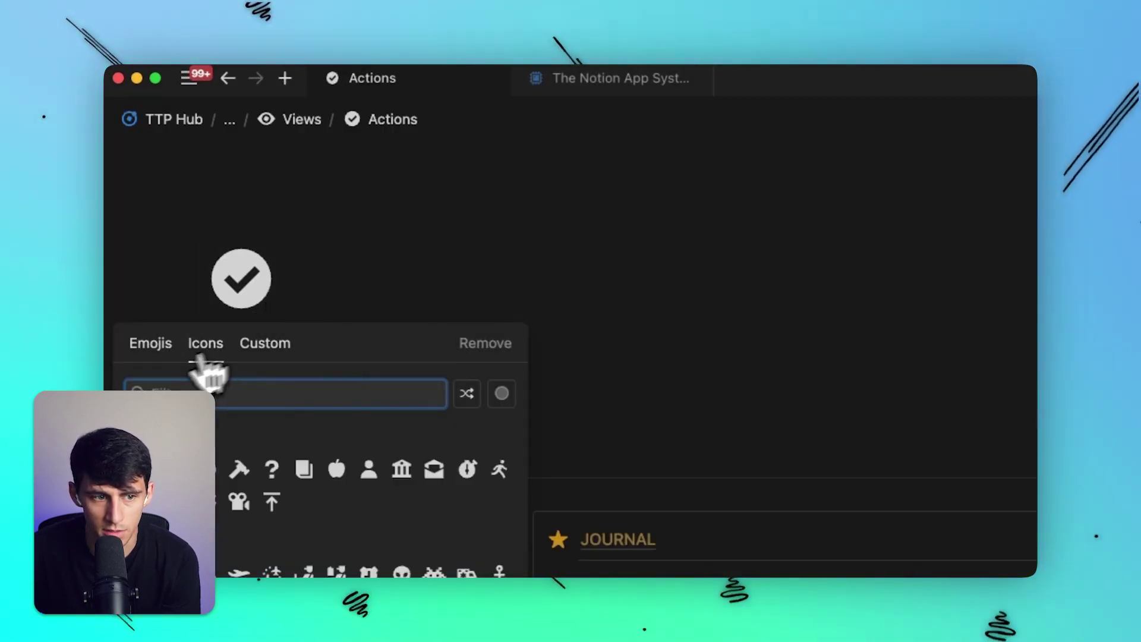
left_click(601, 84)
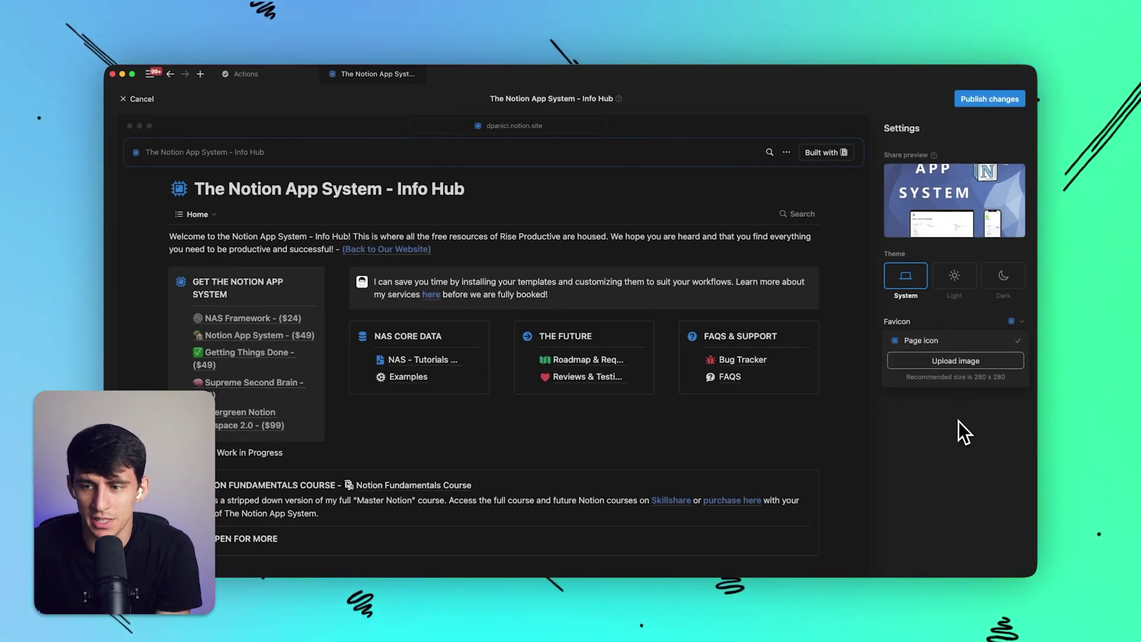
left_click(954, 361)
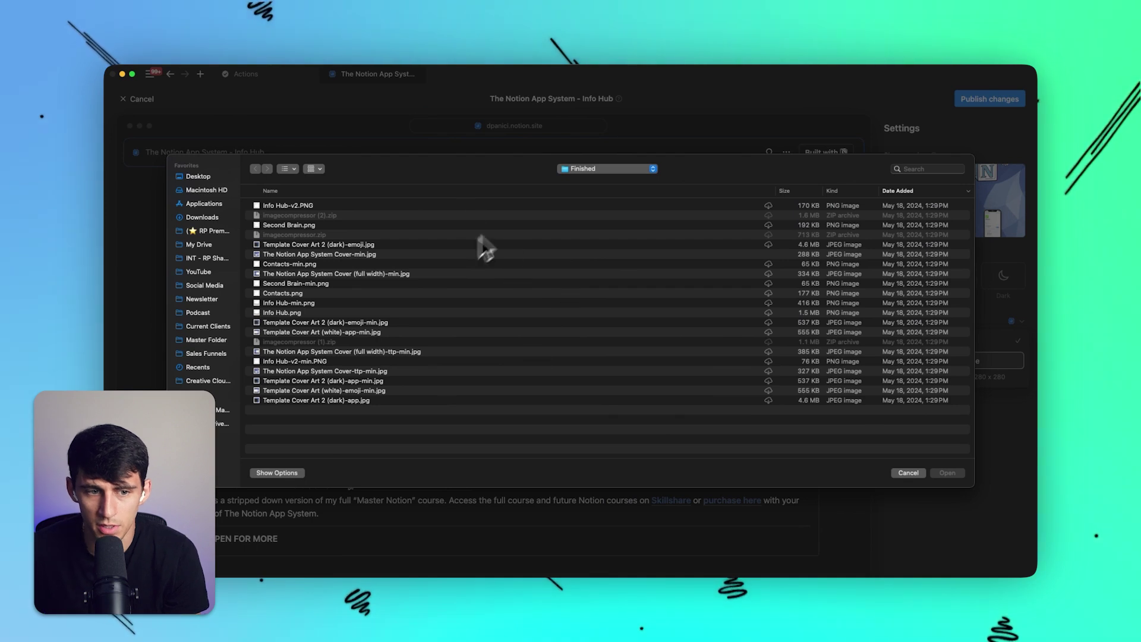
left_click(912, 474)
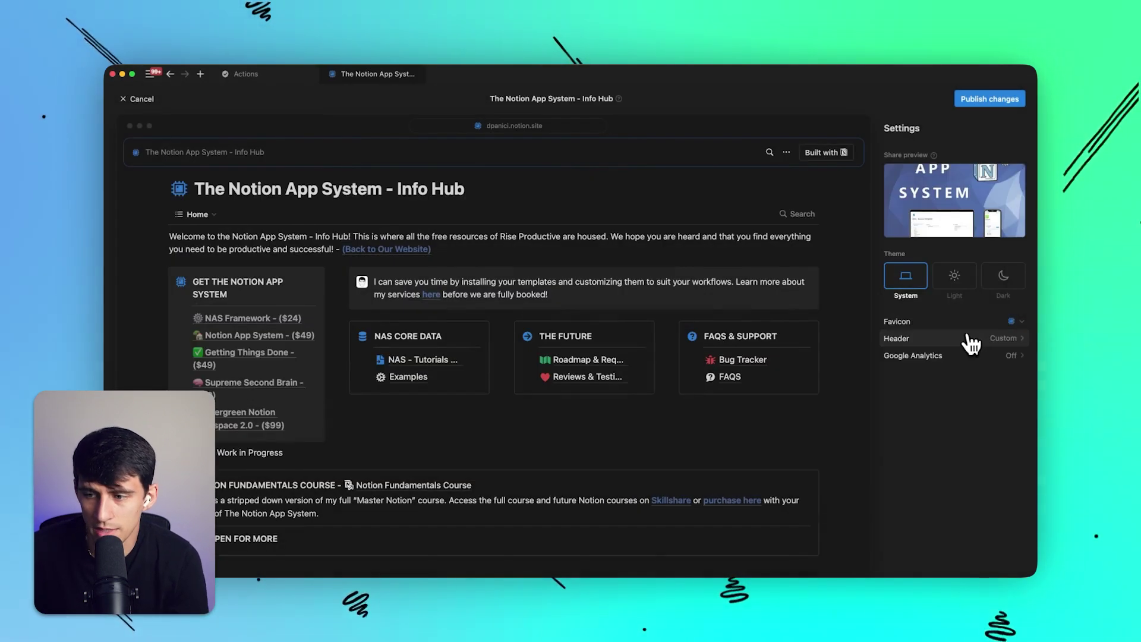
In the header settings, turn off the Notion watermark and Duplicate as template.
left_click(896, 338)
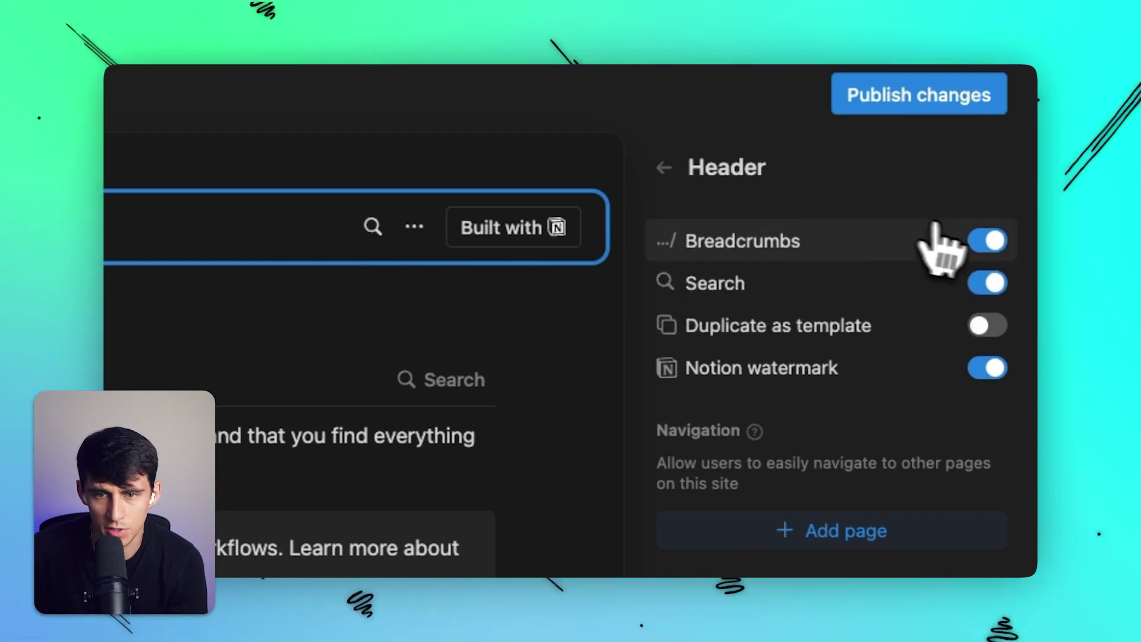
left_click(984, 238)
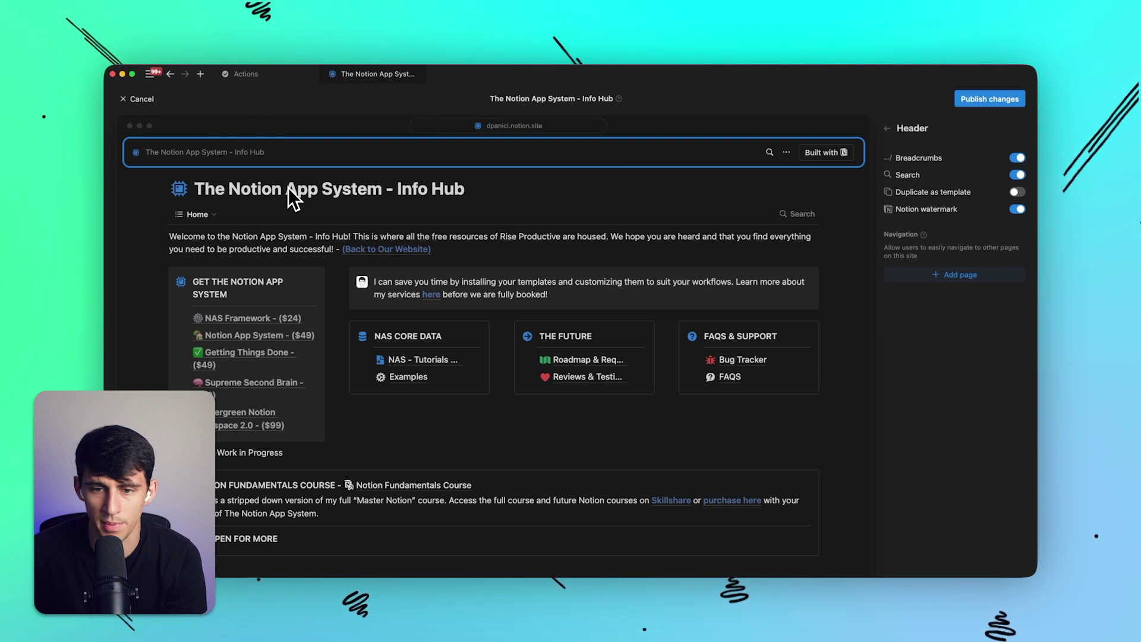
left_click(470, 366)
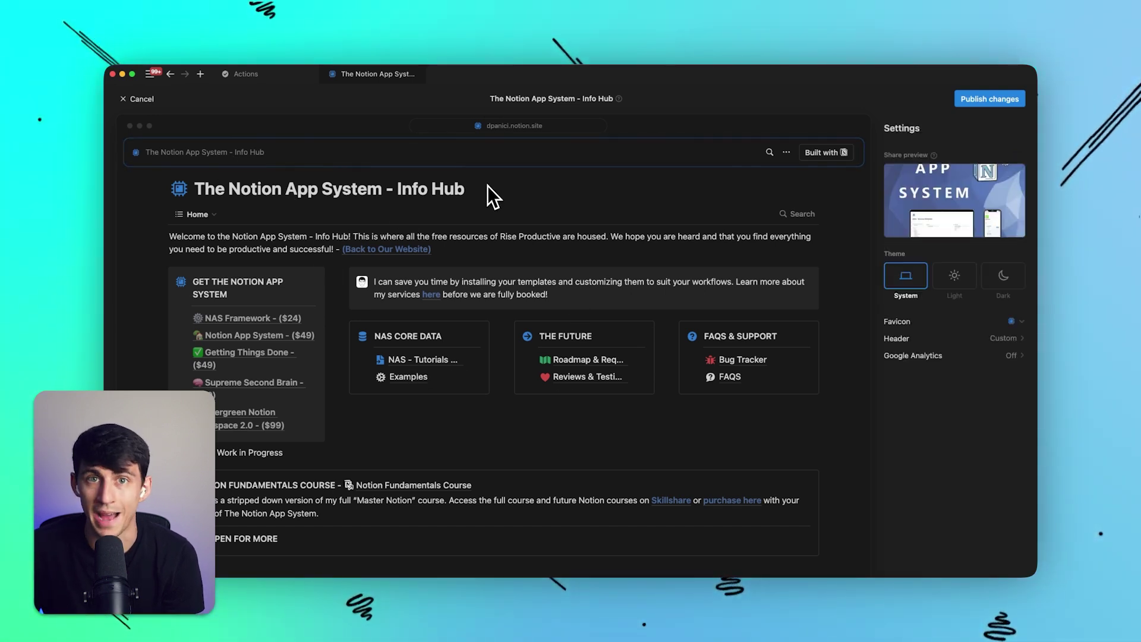
left_click(973, 336)
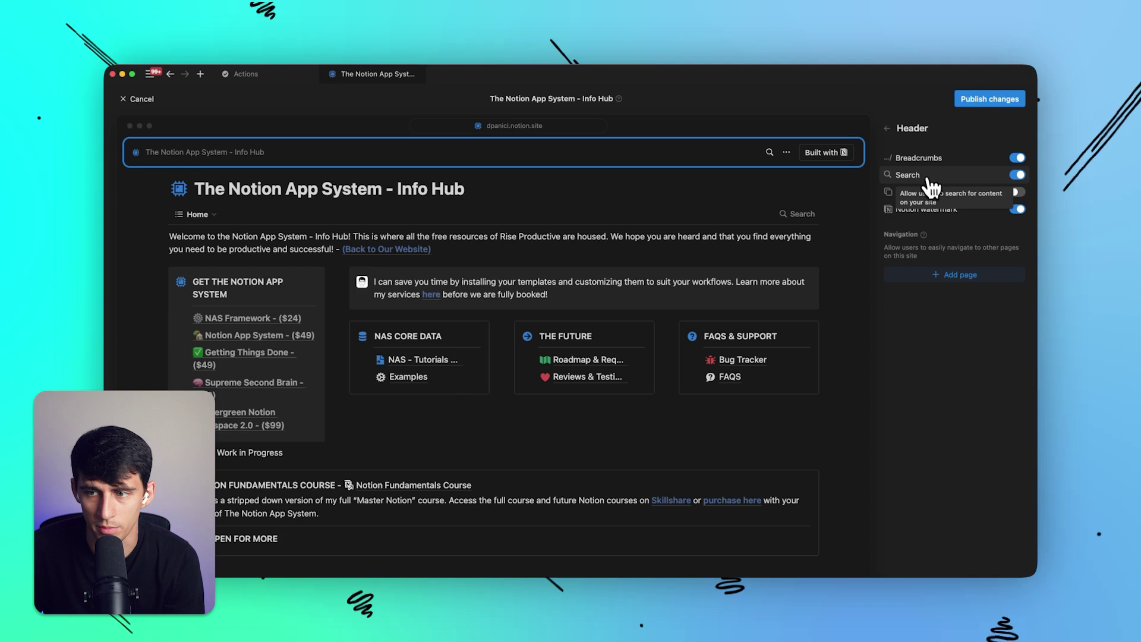
left_click(929, 179)
left_click(929, 179)
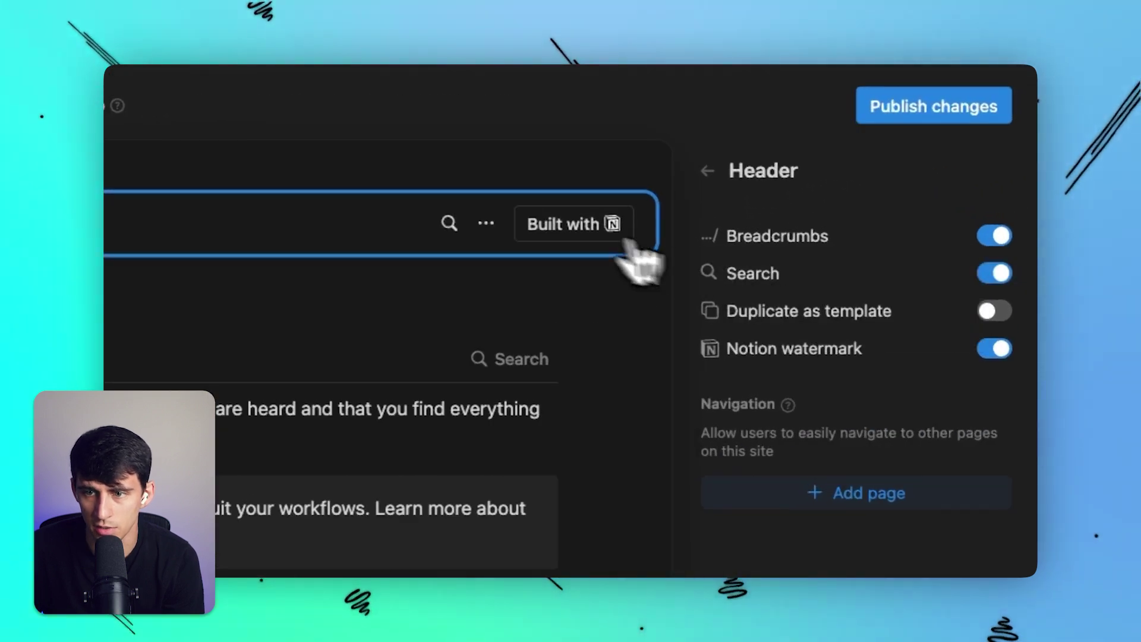
left_click(822, 315)
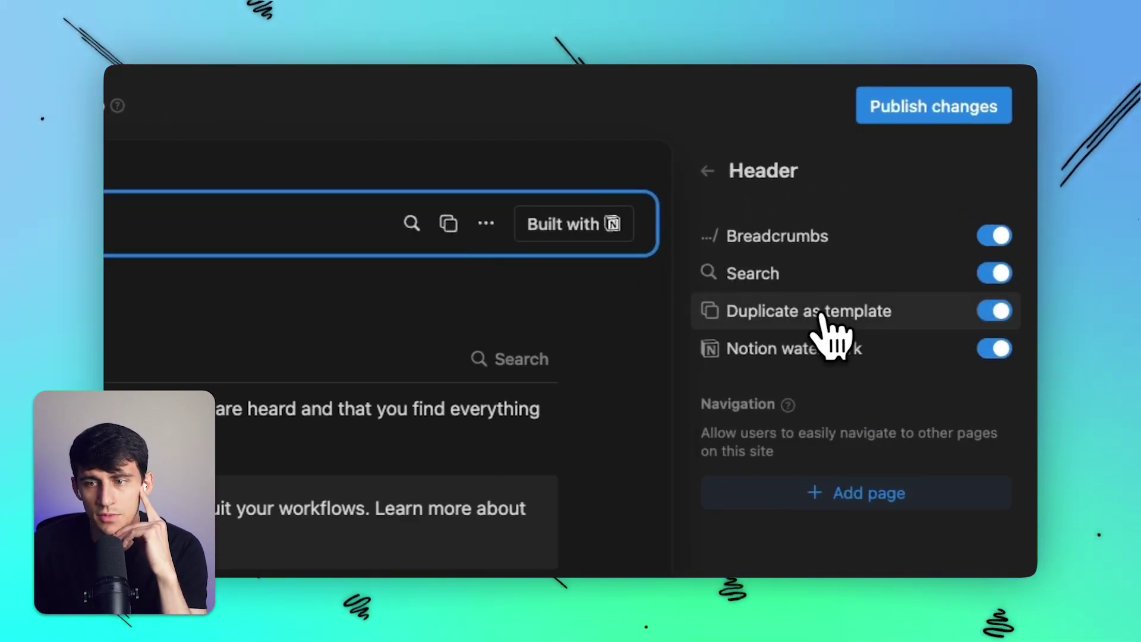
left_click(836, 314)
left_click(836, 314)
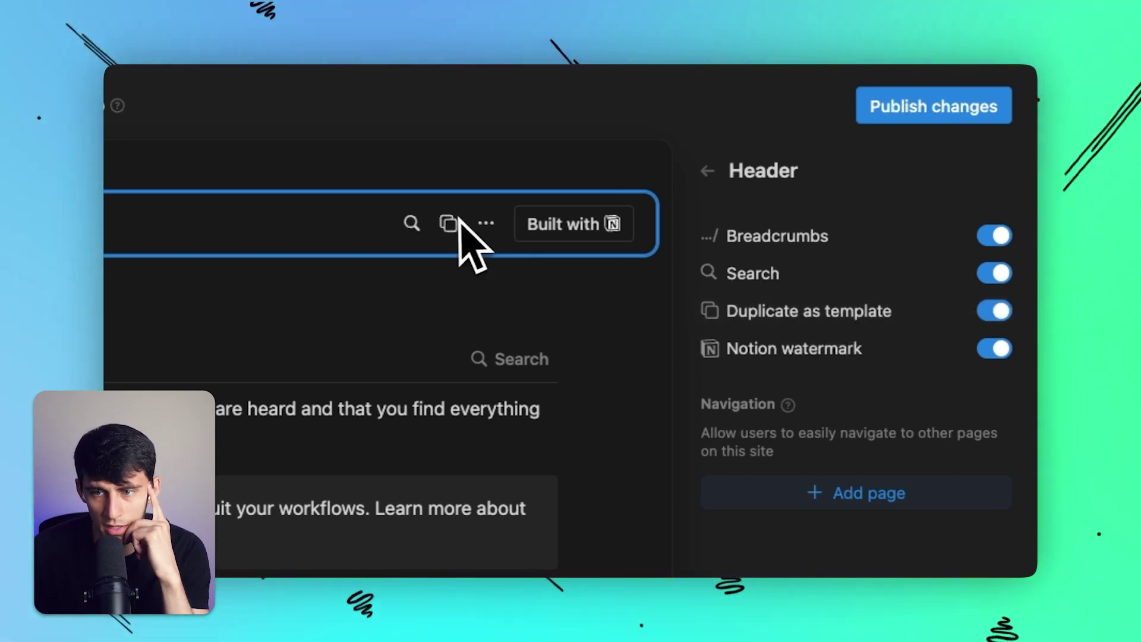
left_click(791, 346)
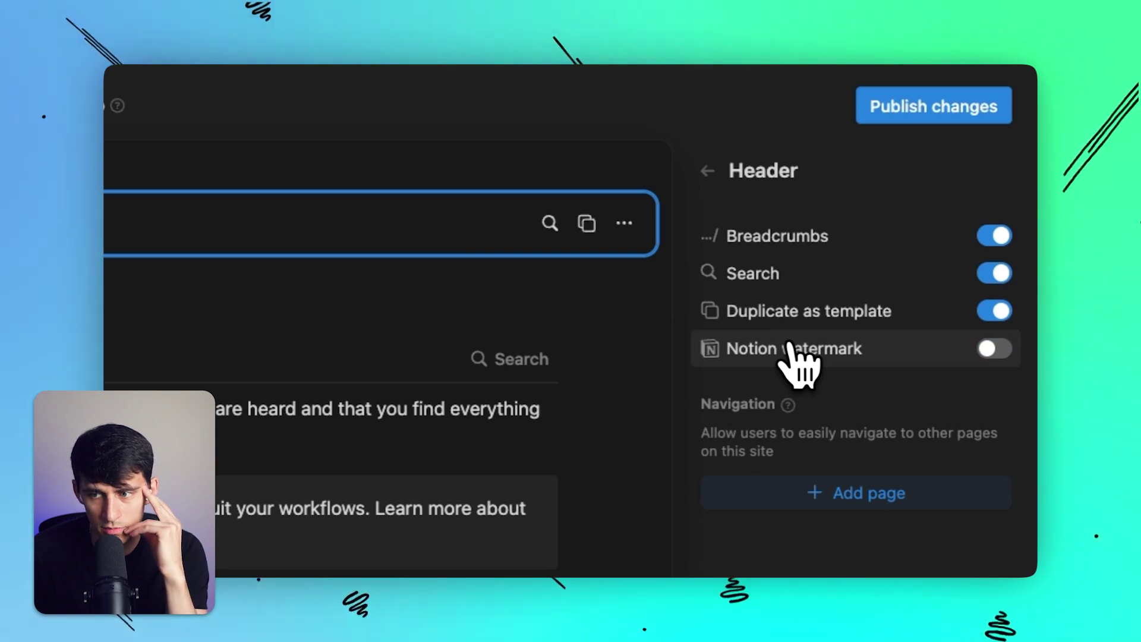
left_click(810, 314)
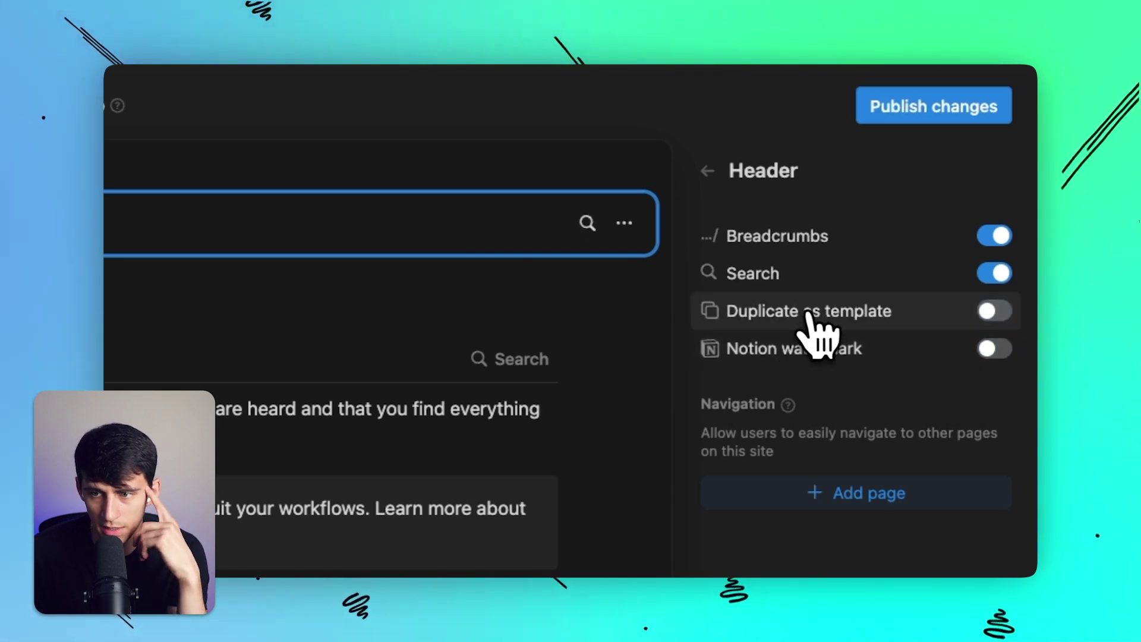
Add NAS - Tutorials & SOPs, Examples, FAQS and Bug Tracker to the header navigation.
left_click(809, 490)
scroll(832, 518, "down", 5)
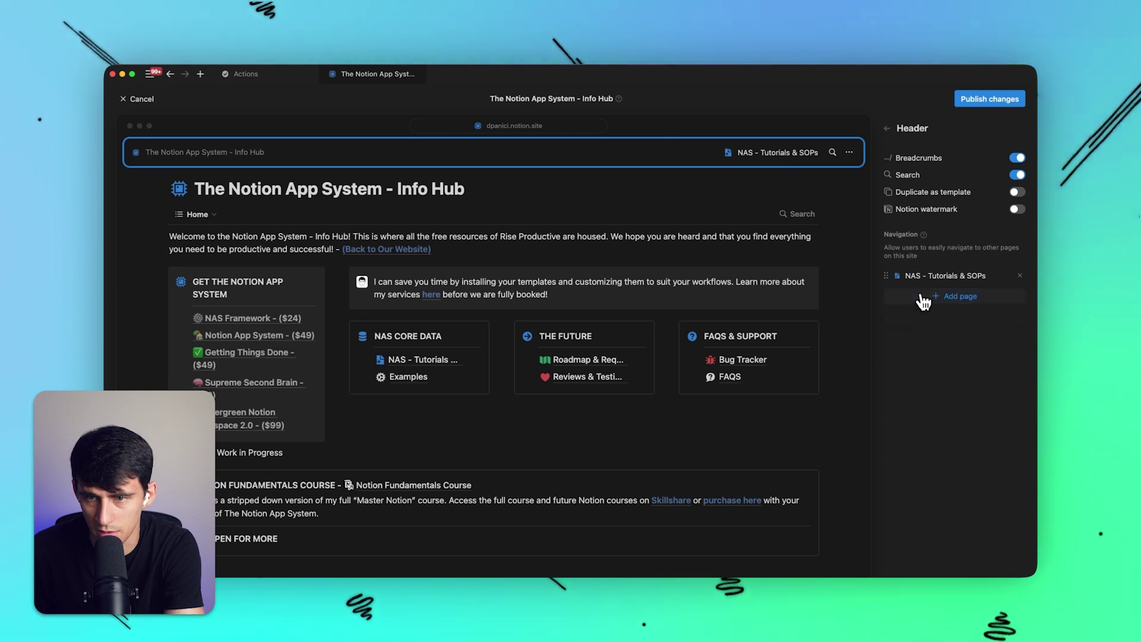
left_click(923, 302)
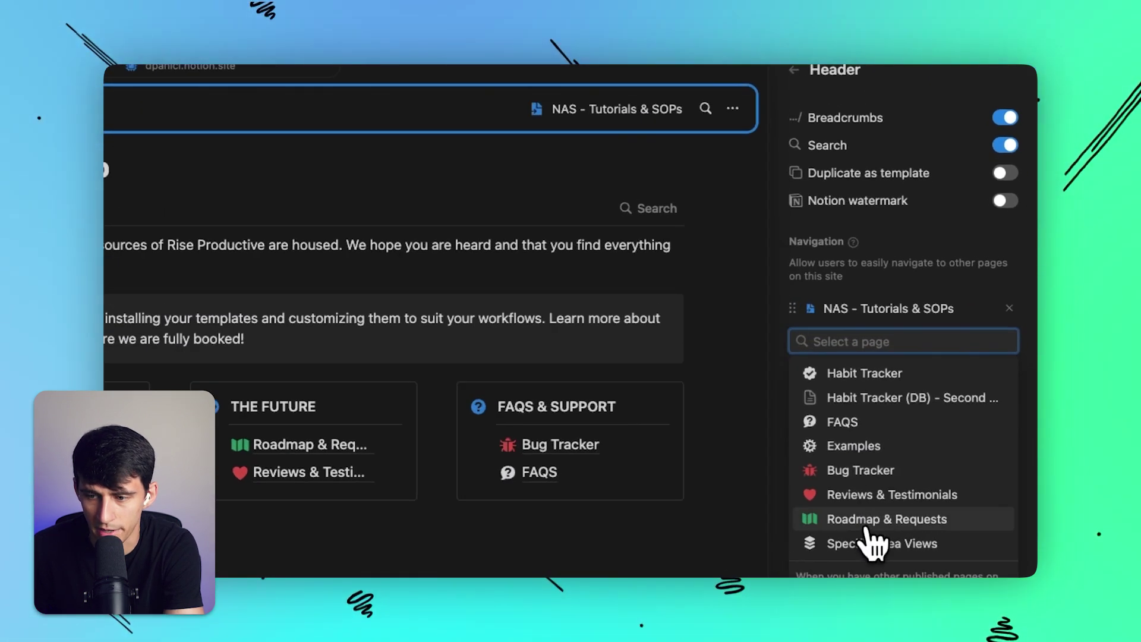
left_click(910, 447)
left_click(912, 370)
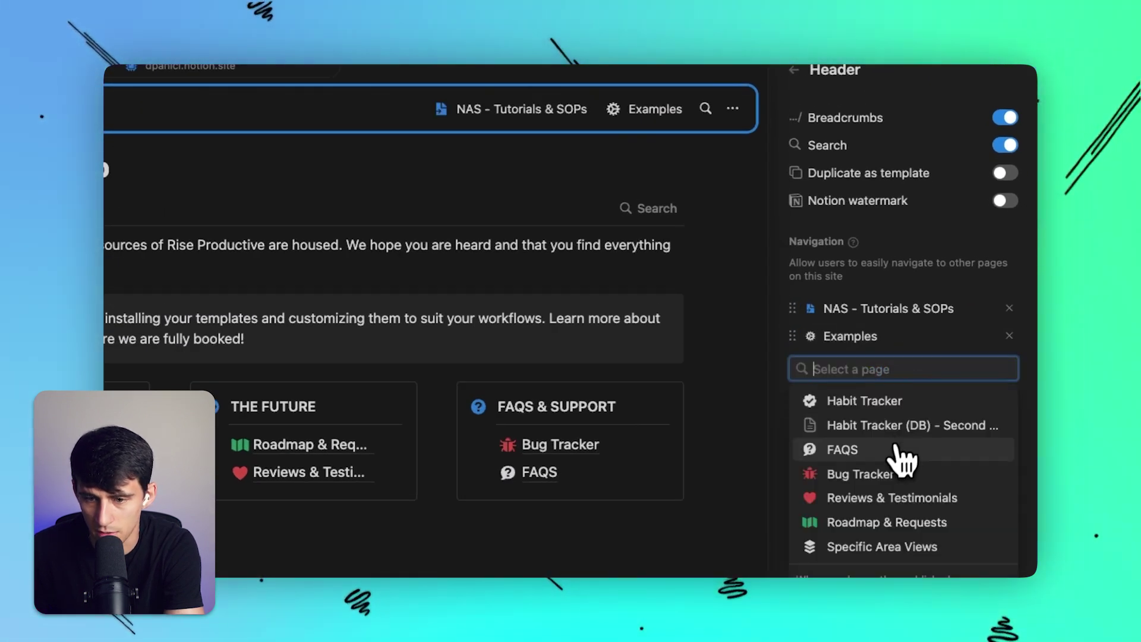
left_click(896, 450)
left_click(887, 399)
left_click(860, 475)
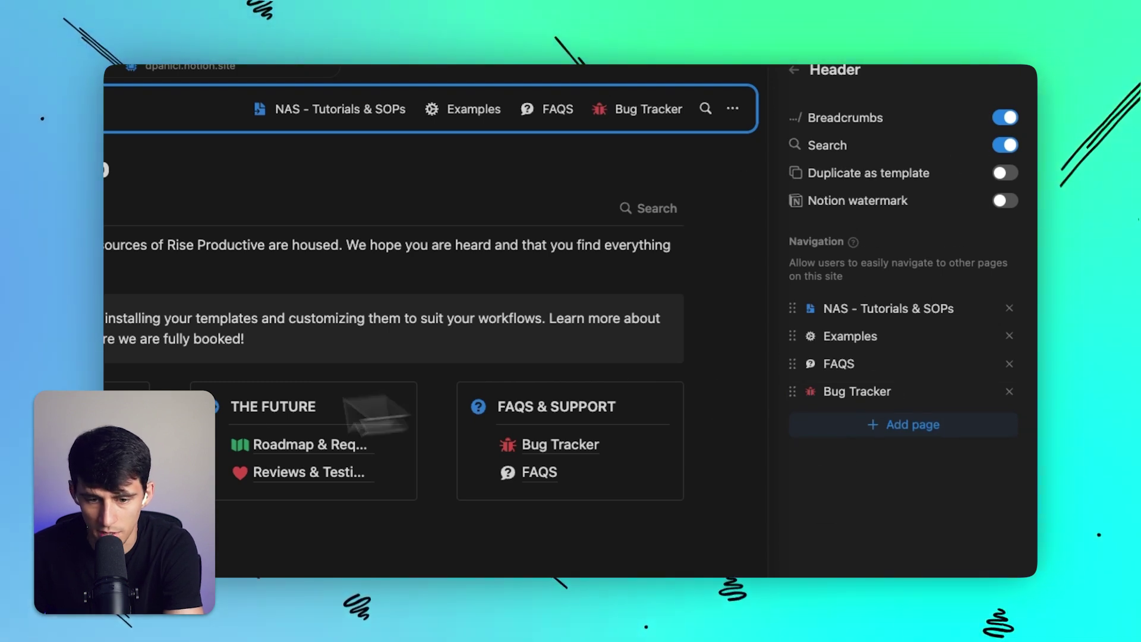
left_click(376, 416)
left_click(987, 409)
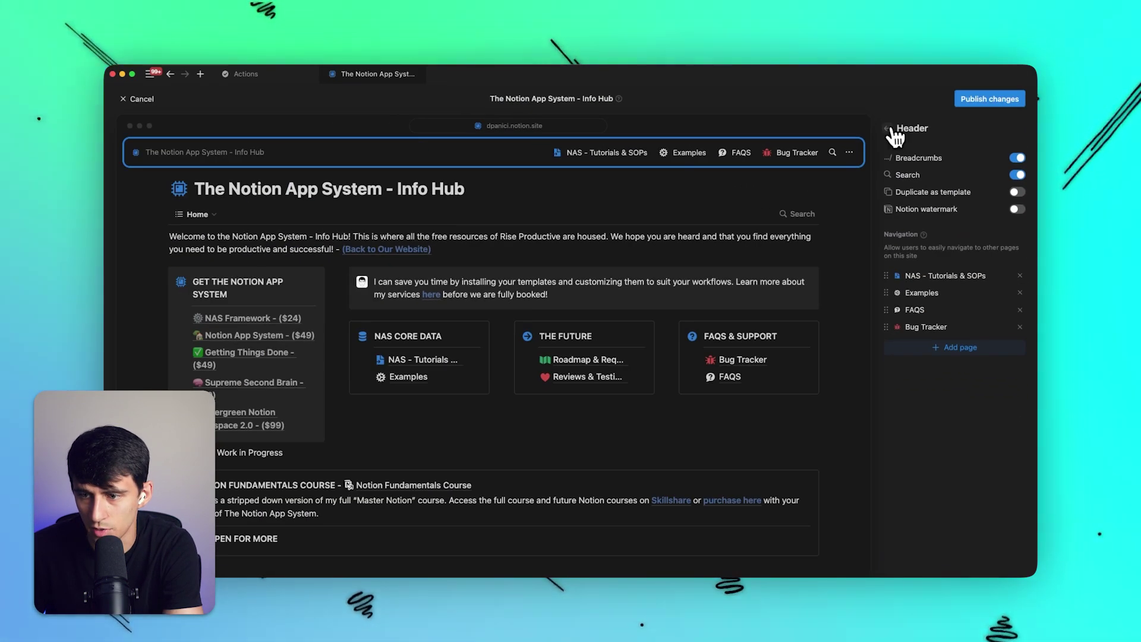
Check the Google Analytics Measurement ID field, then publish the site changes live.
left_click(888, 129)
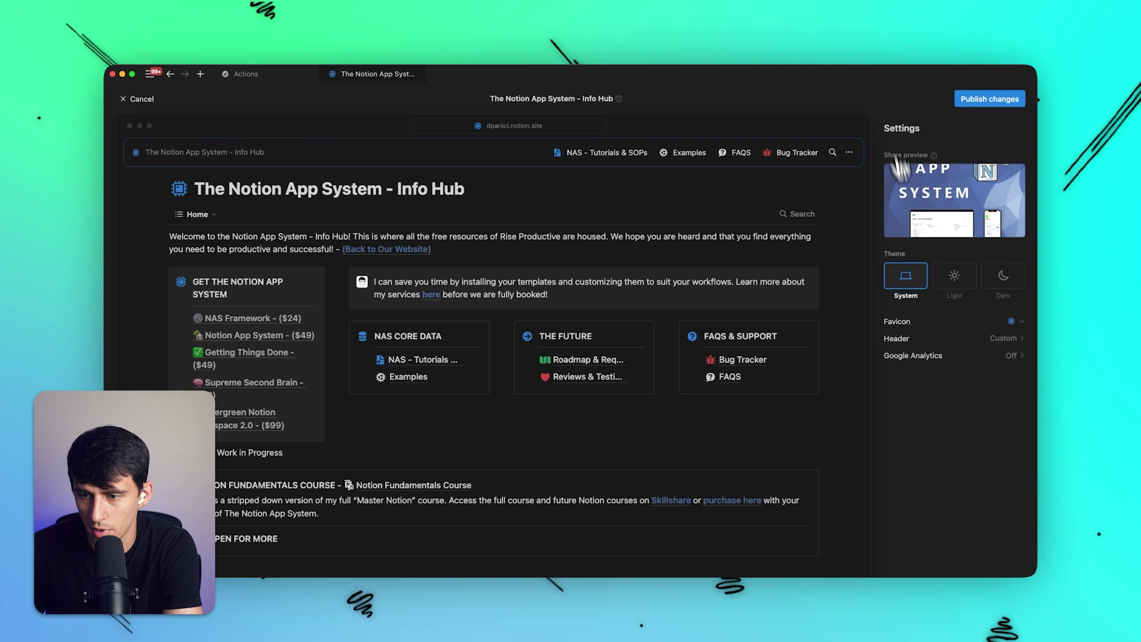
left_click(945, 354)
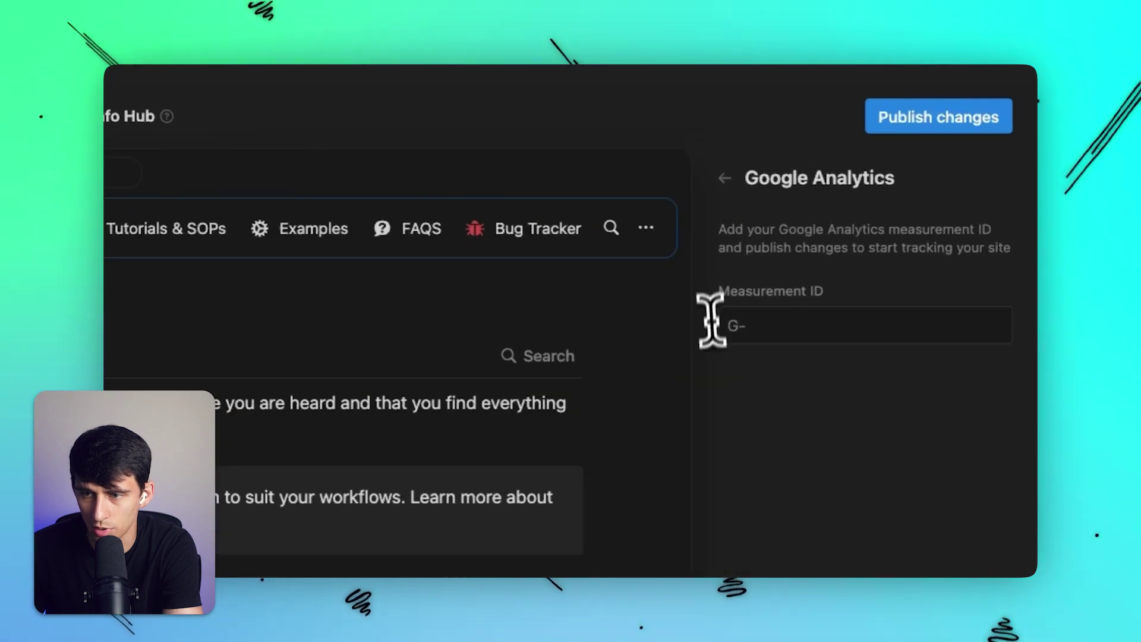
left_click(789, 324)
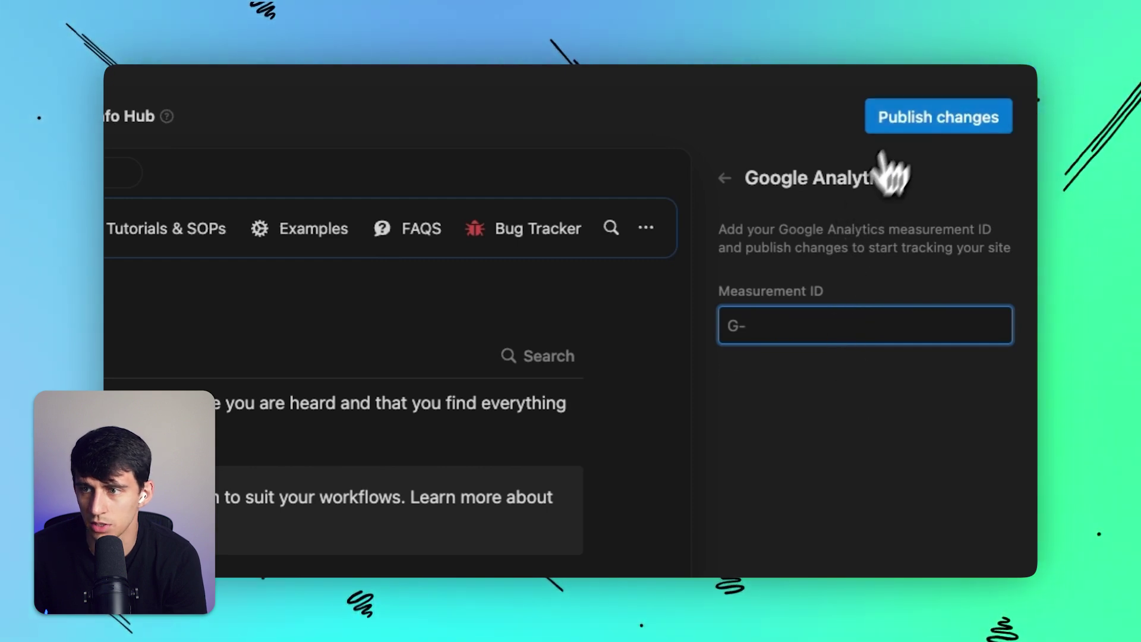
left_click(913, 119)
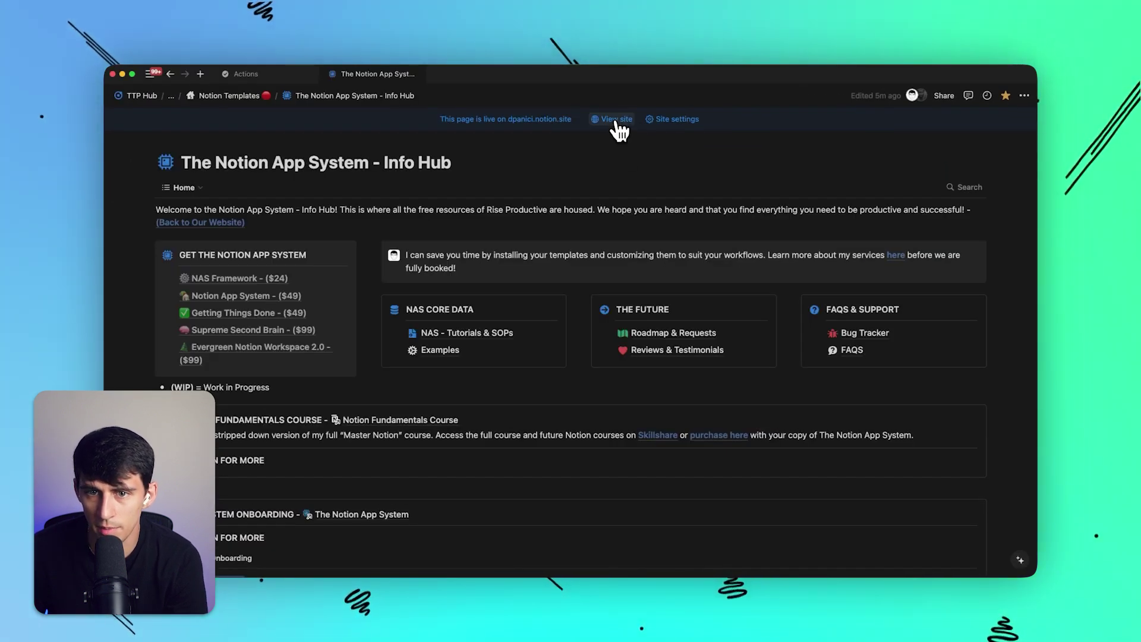
Open the live site and browse NAS - Tutorials & SOPs, Examples and the Info Hub home page.
left_click(616, 121)
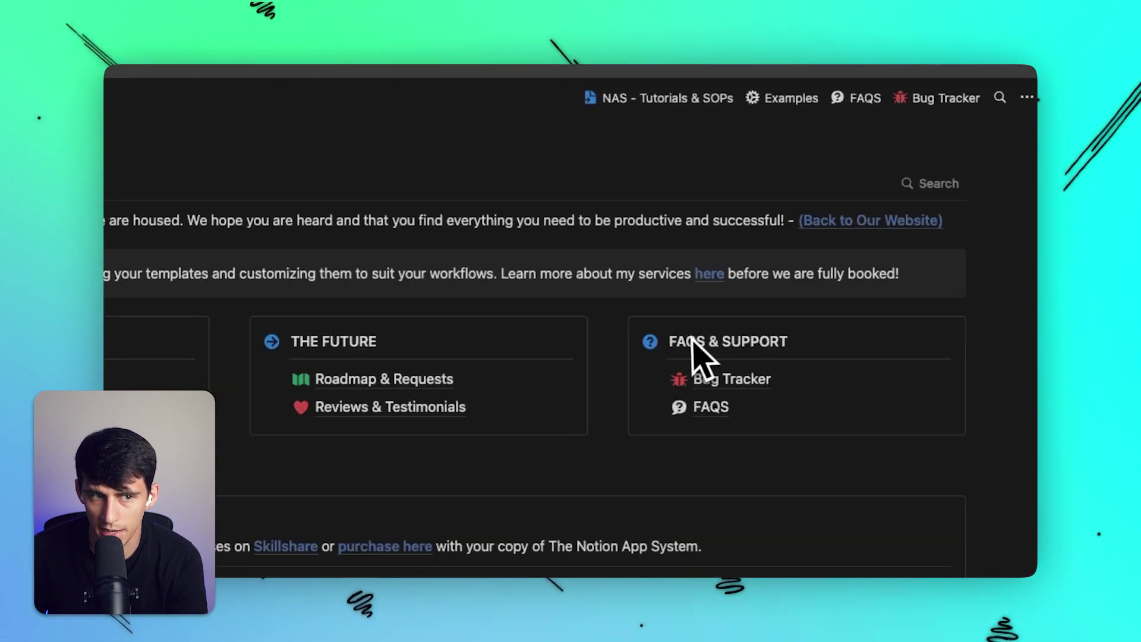
left_click(692, 106)
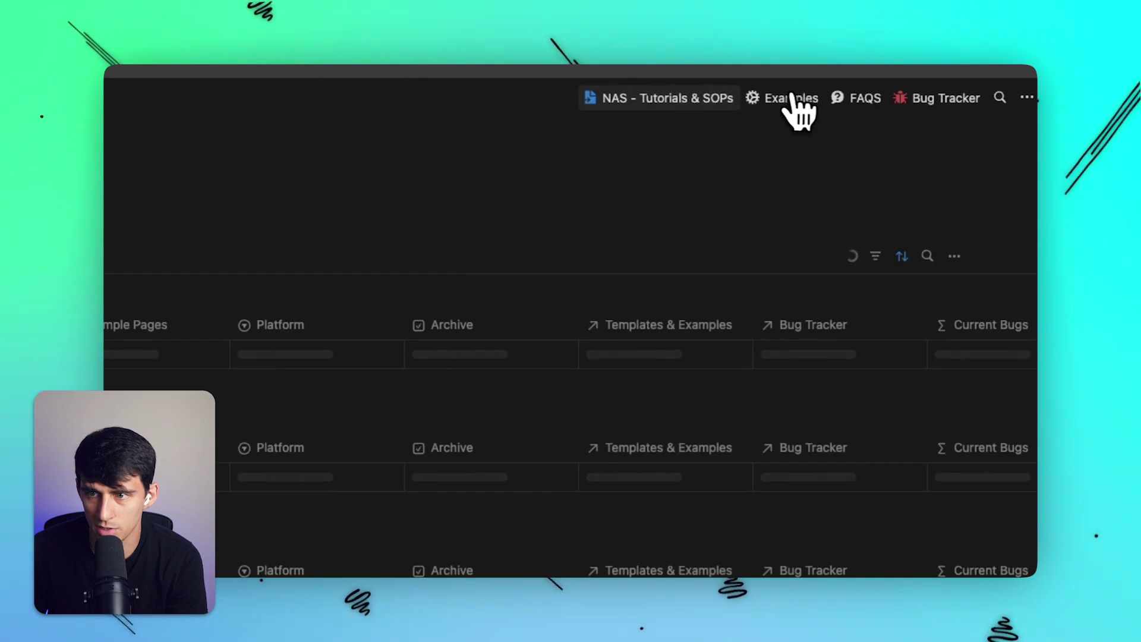
left_click(800, 102)
left_click(697, 98)
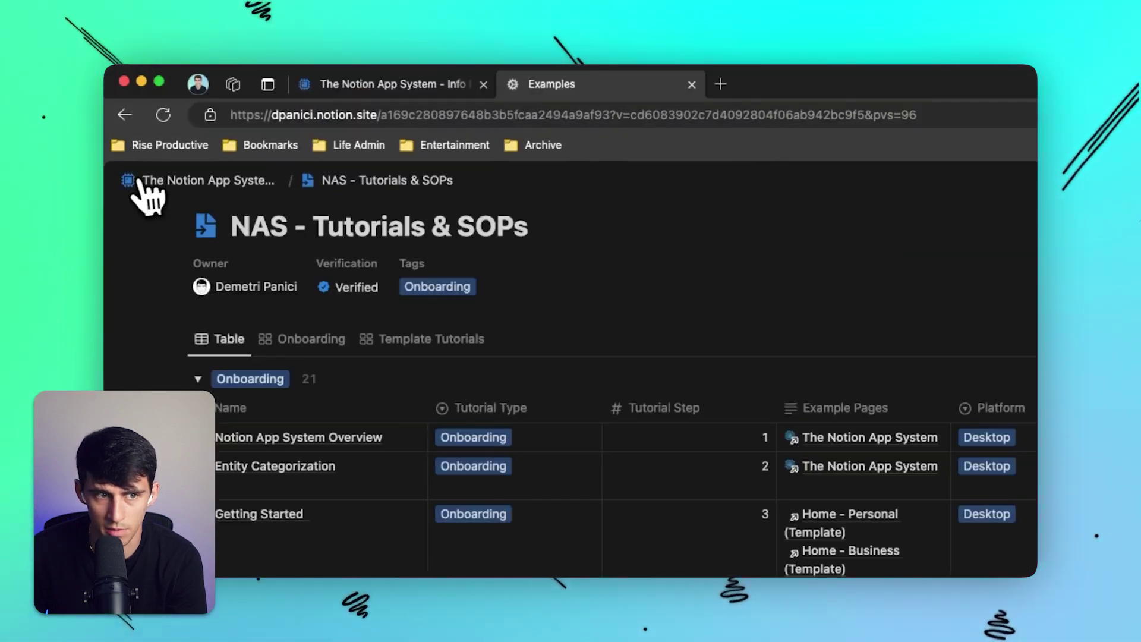
left_click(226, 181)
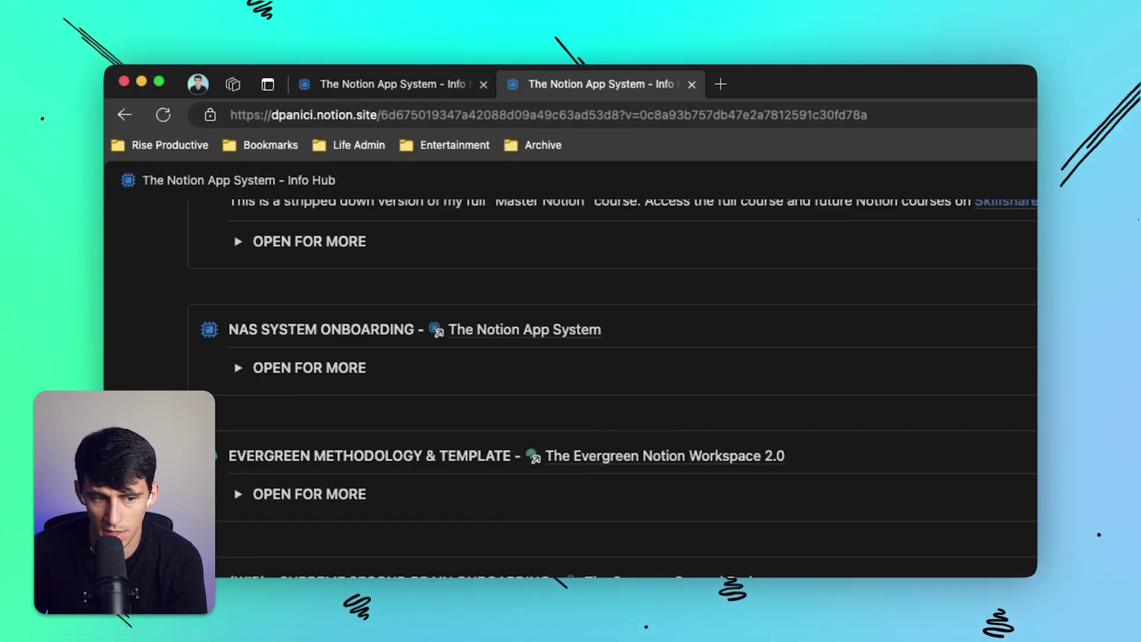
left_click(224, 561)
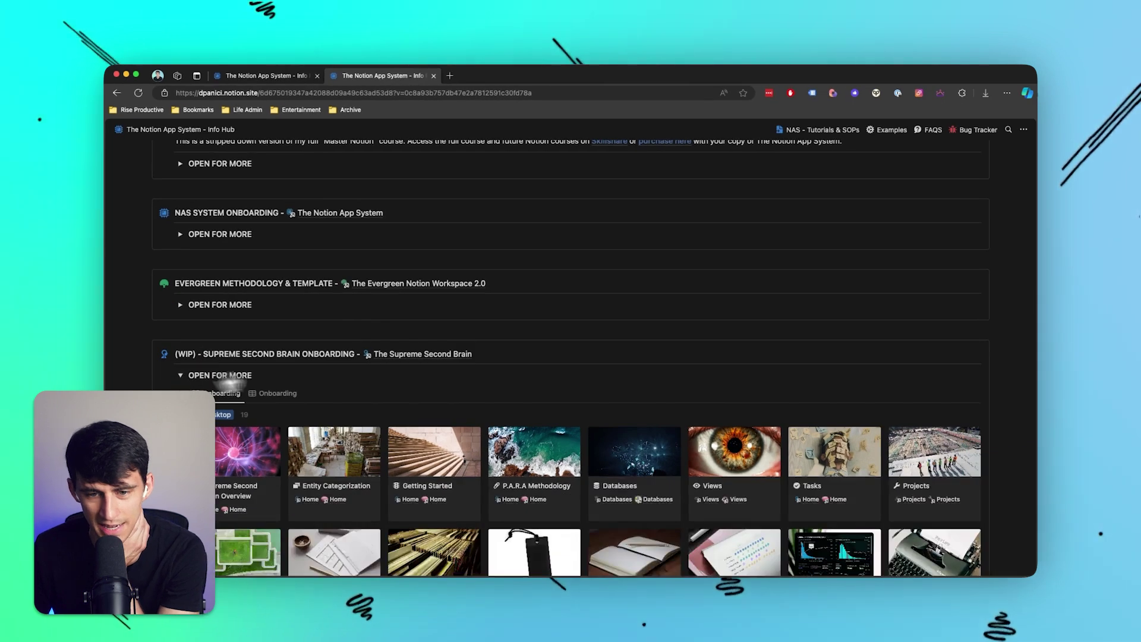
scroll(595, 356, "up", 5)
Go to the FAQS page and expand its table of contents showing three questions.
left_click(932, 131)
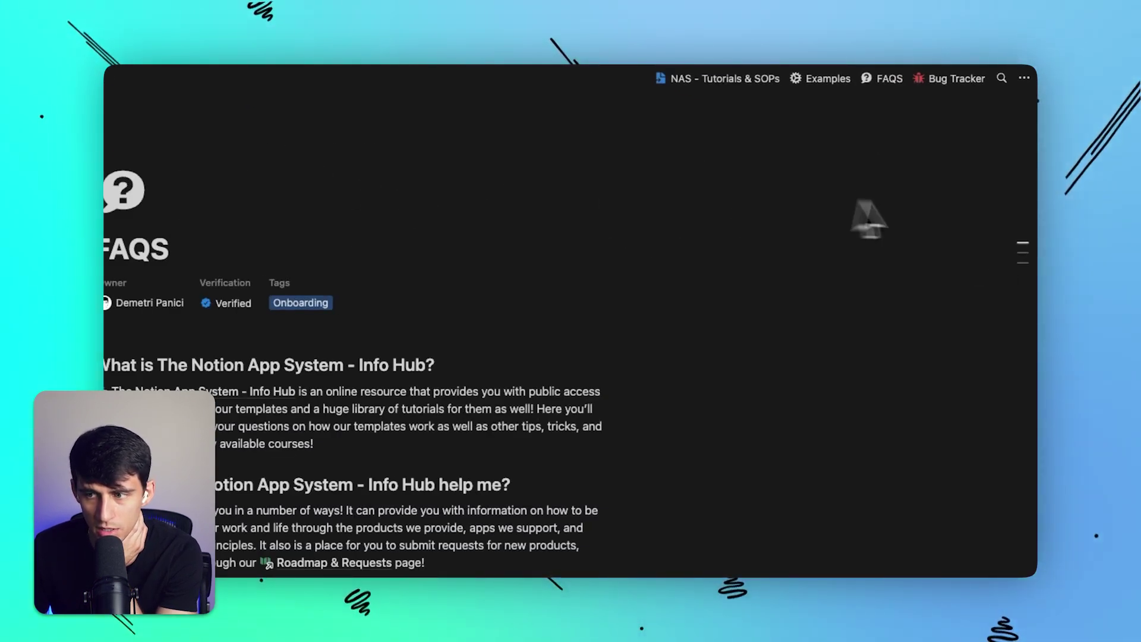
mouse_move(1020, 254)
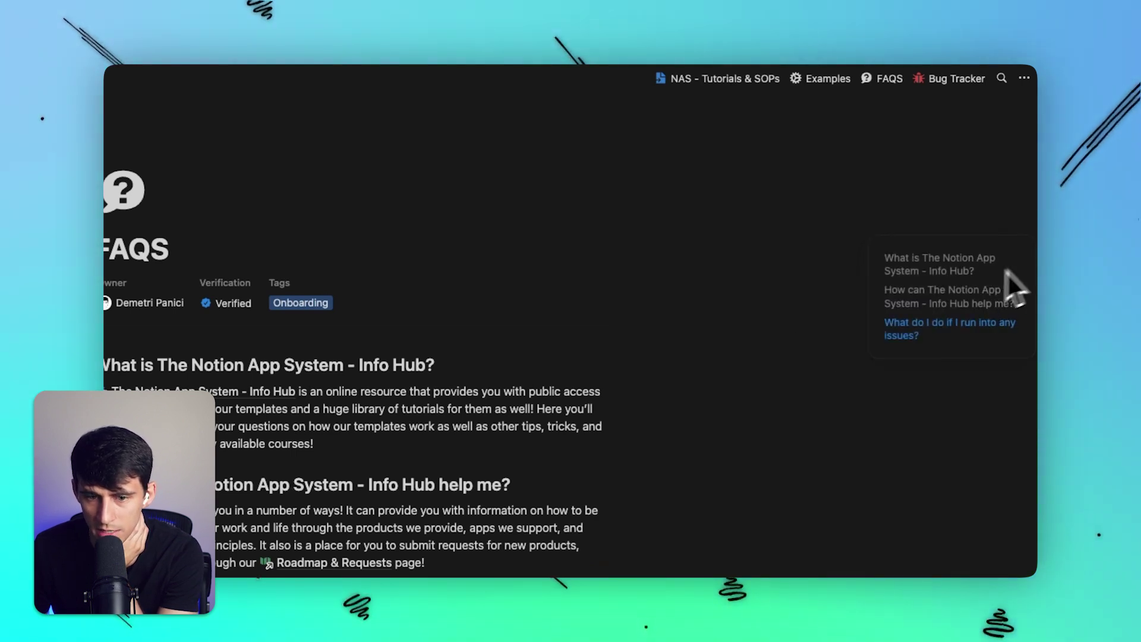
mouse_move(960, 284)
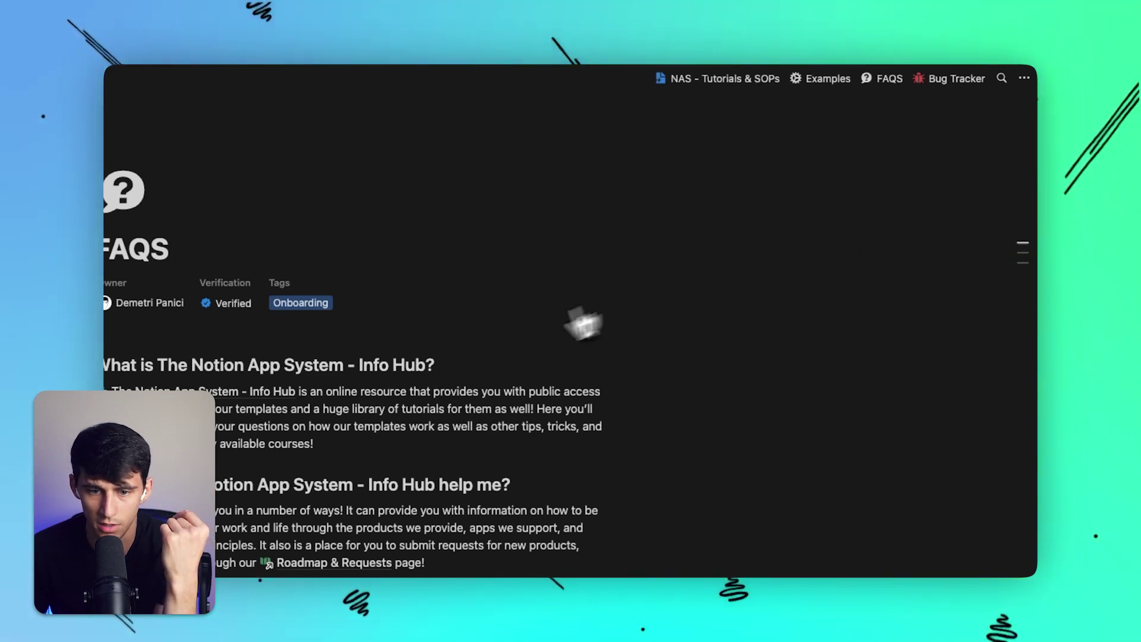
Return to the Info Hub home page and try the Cmd+K search with its In: filter.
left_click(178, 129)
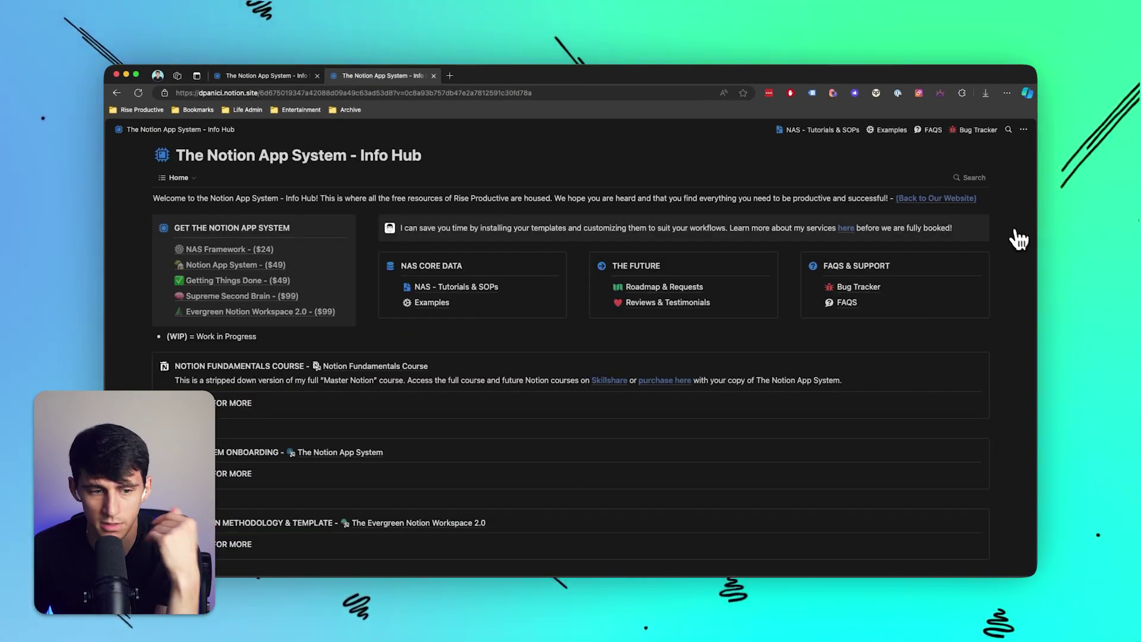
key("super+k")
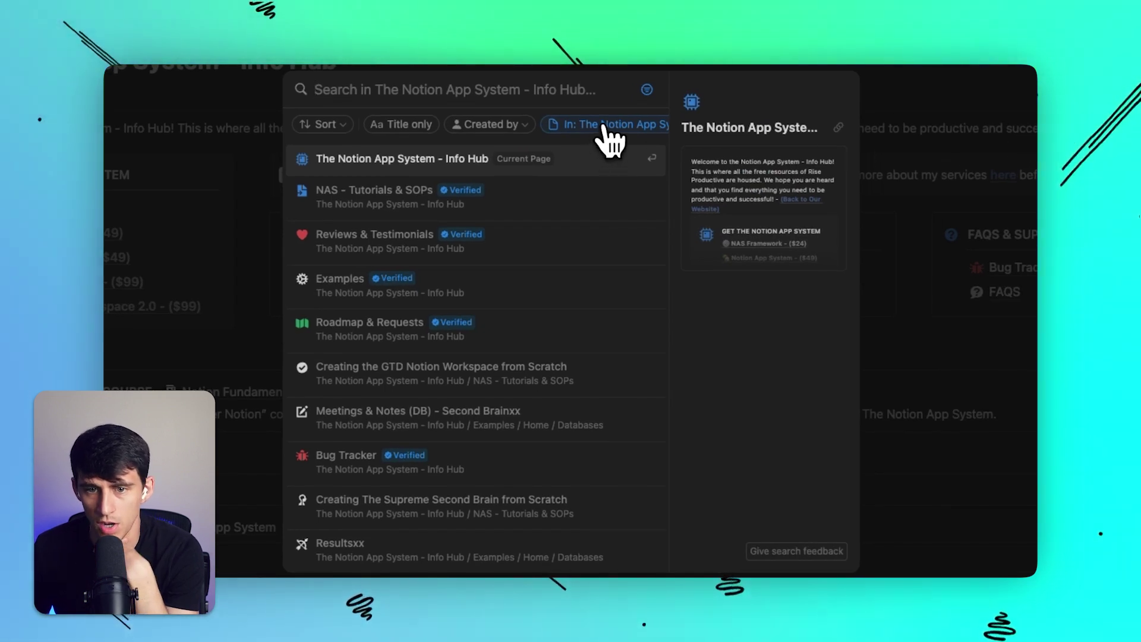
left_click(615, 128)
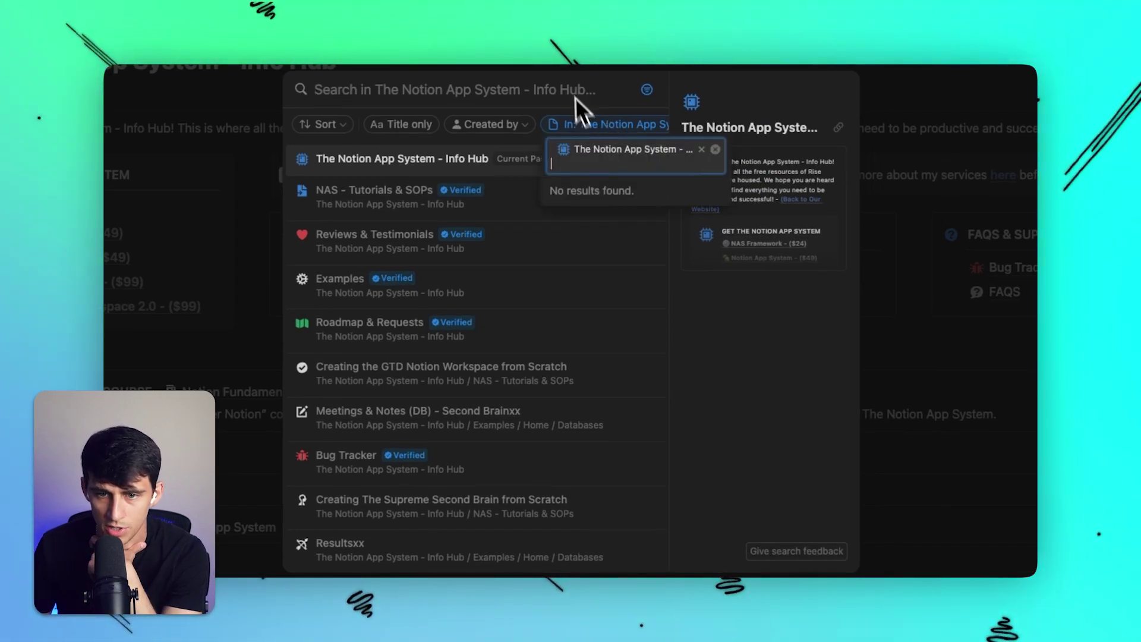
key("Escape")
scroll(522, 285, "down", 5)
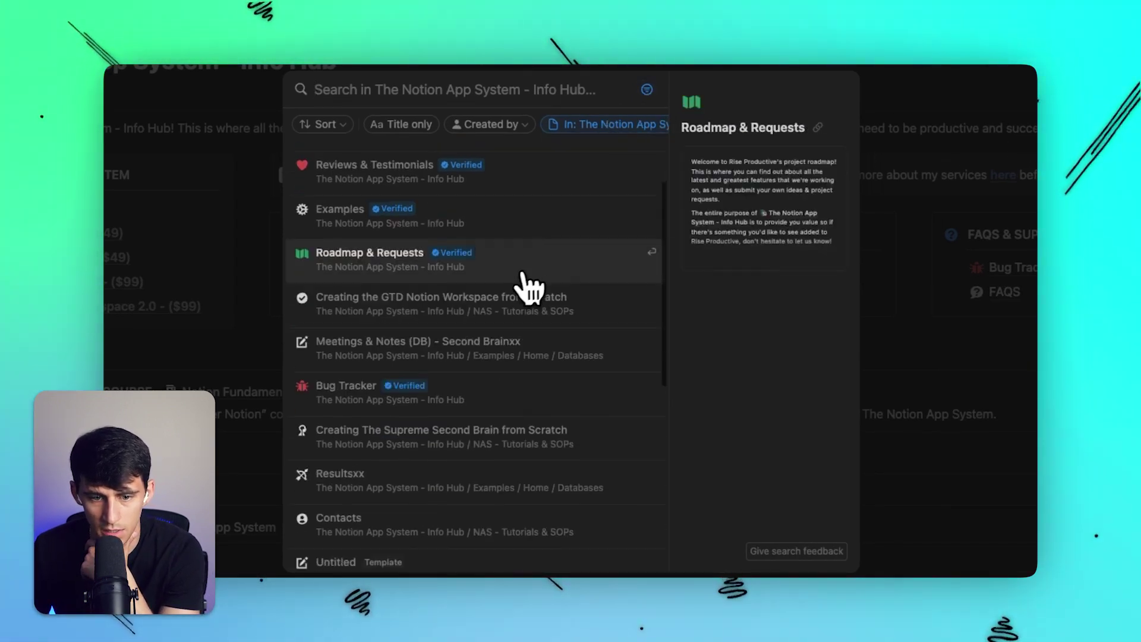
key("Escape")
Compare the live site version without header links against the one with them.
scroll(650, 407, "down", 10)
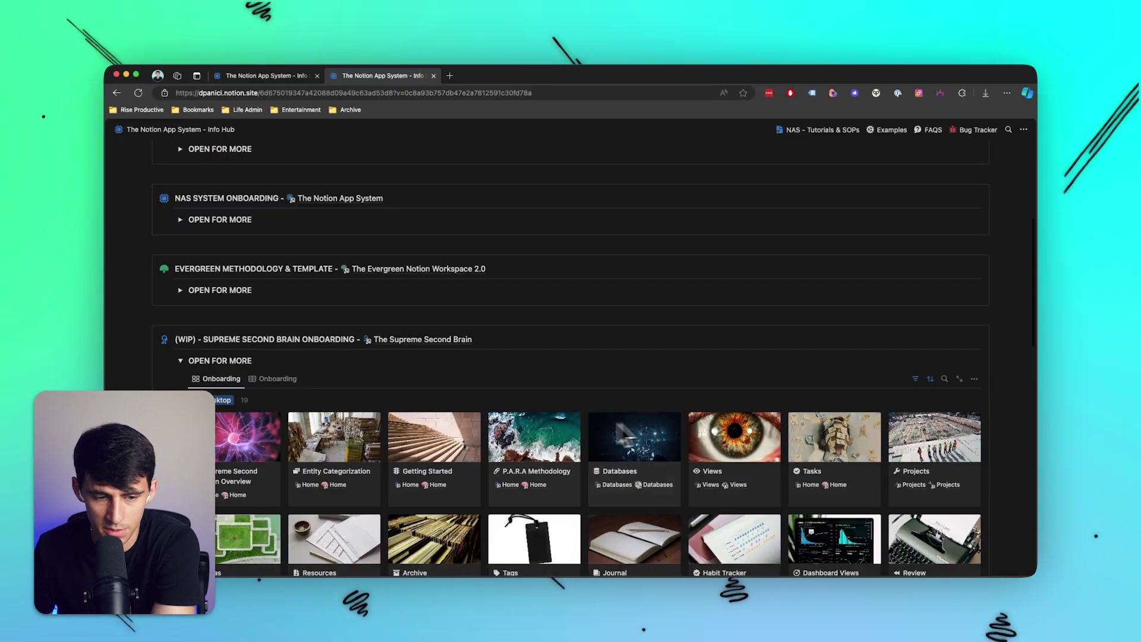
scroll(484, 452, "down", 5)
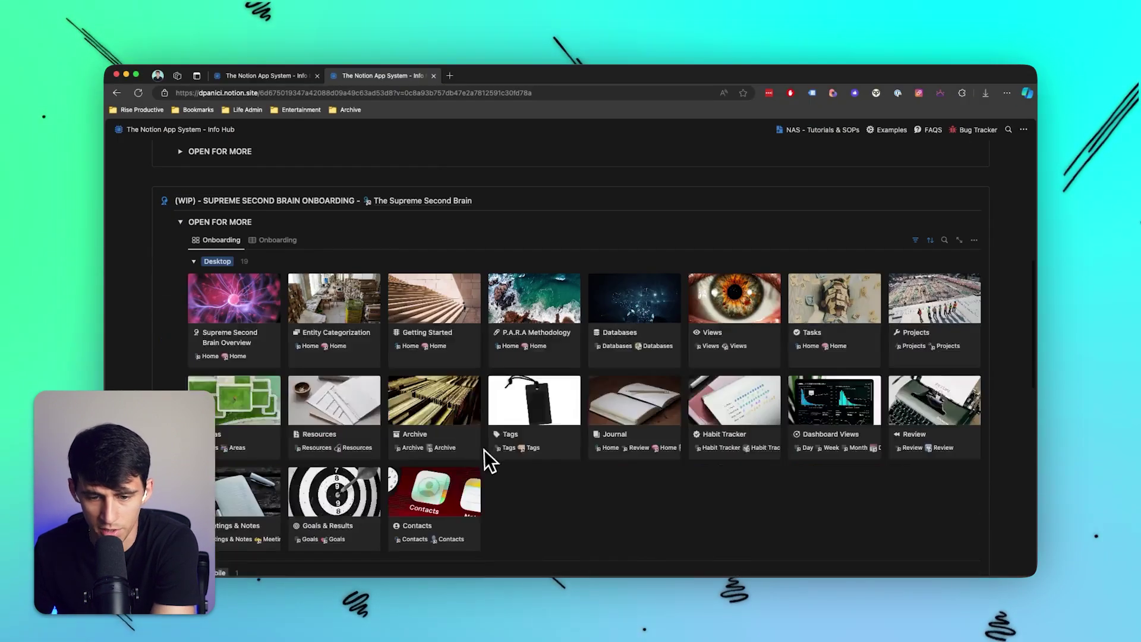
scroll(457, 437, "up", 5)
scroll(439, 441, "up", 5)
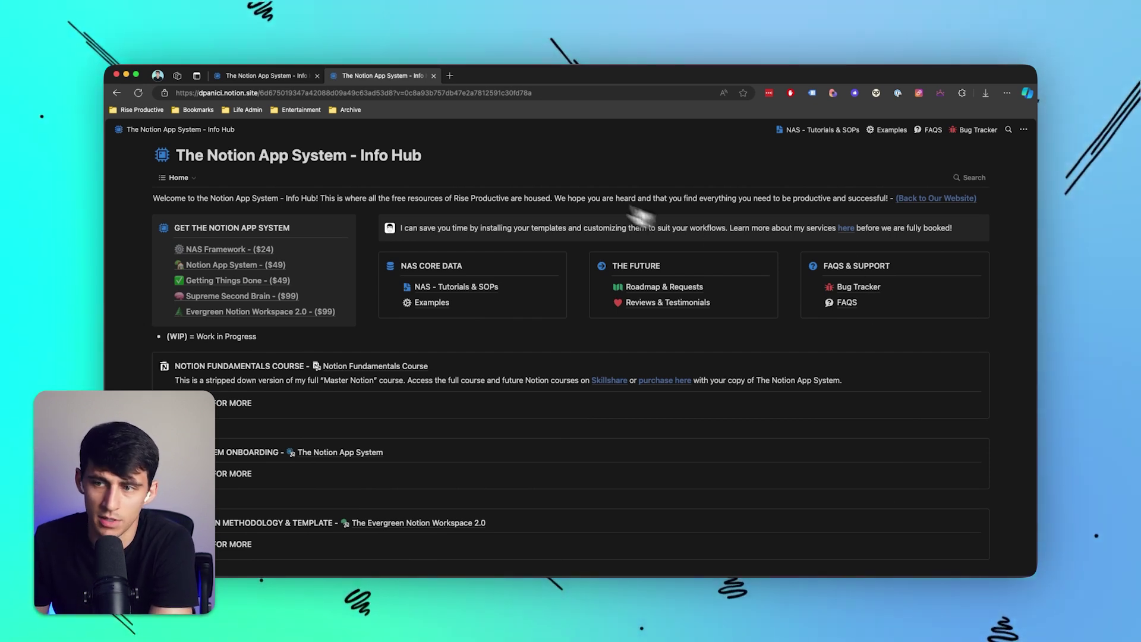
left_click(294, 76)
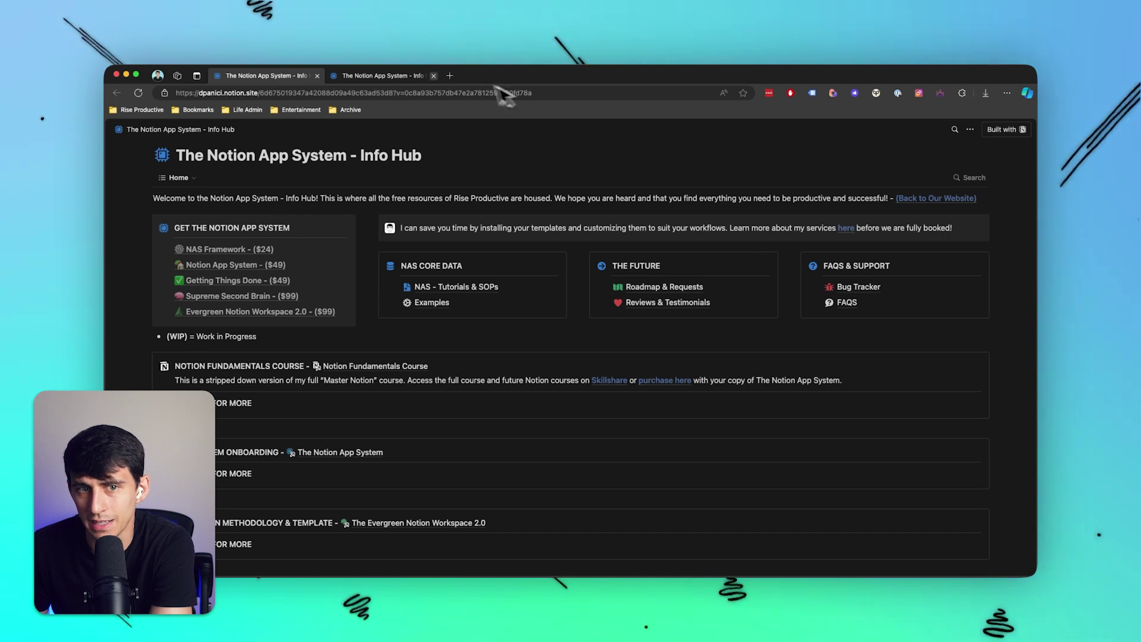
left_click(412, 76)
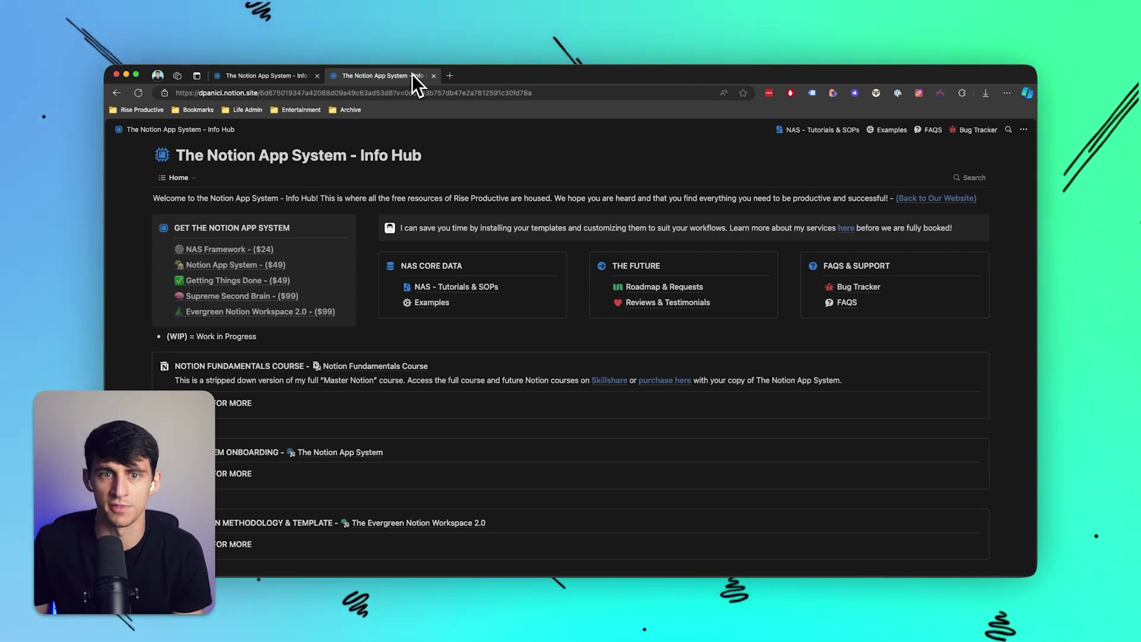
Load feather.so in a new browser tab and look over its pricing plans.
left_click(451, 77)
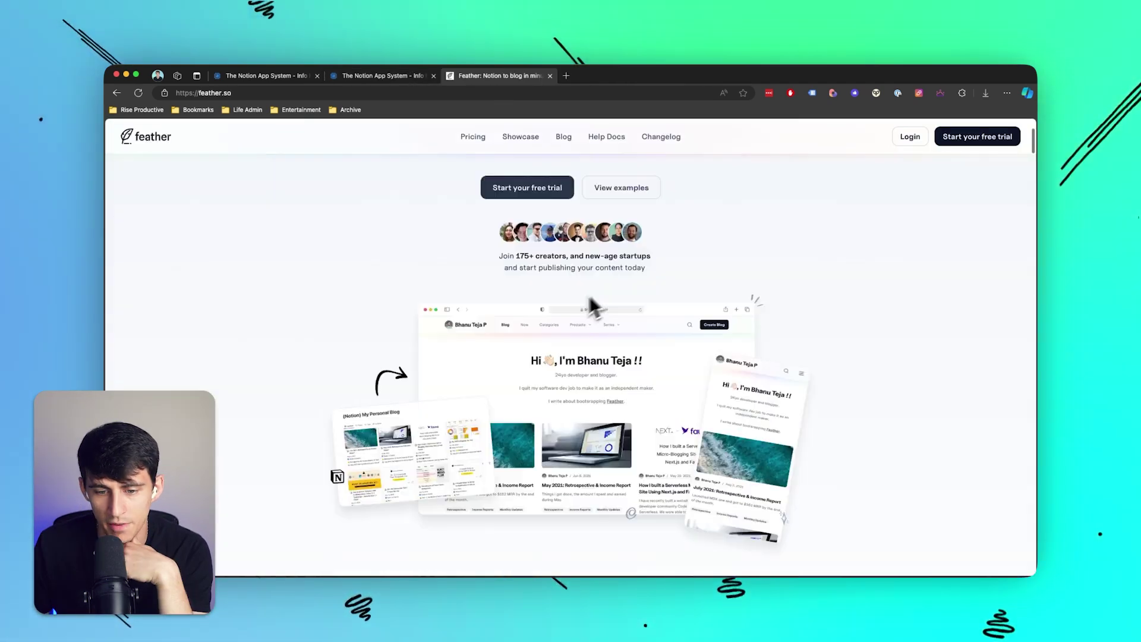
scroll(591, 303, "down", 3)
scroll(482, 282, "up", 5)
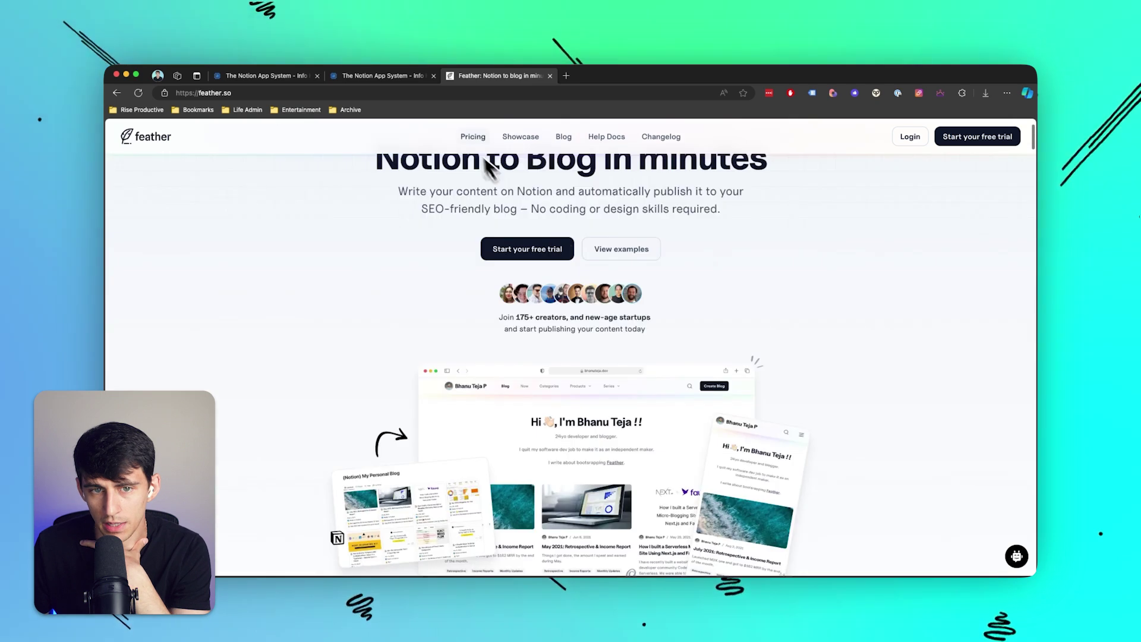
left_click(473, 138)
scroll(559, 285, "down", 1)
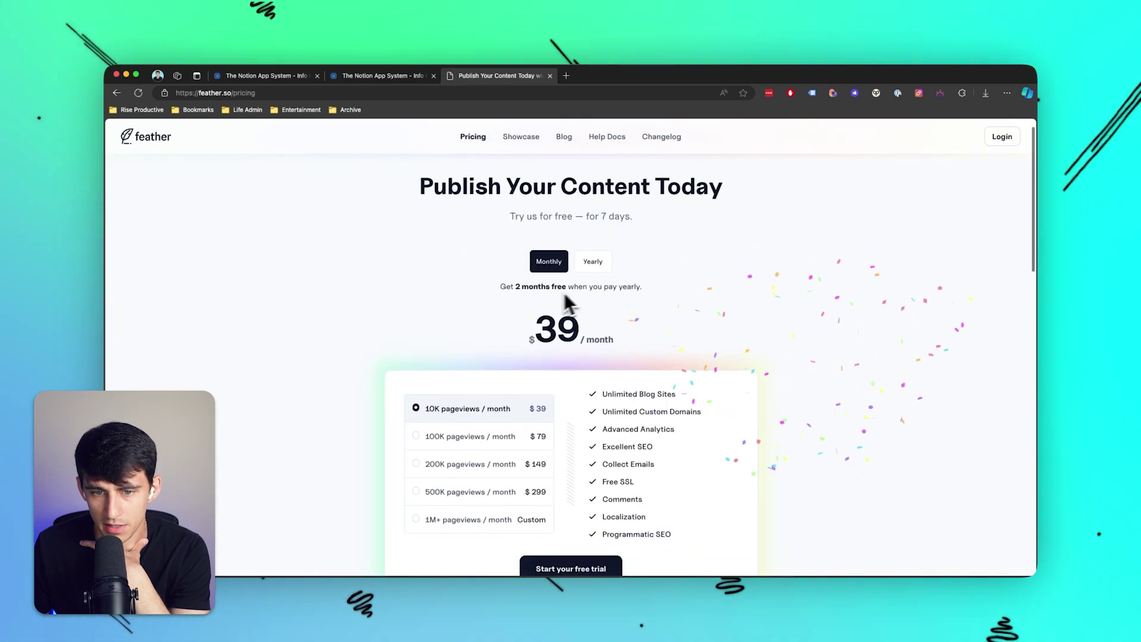
scroll(620, 291, "down", 3)
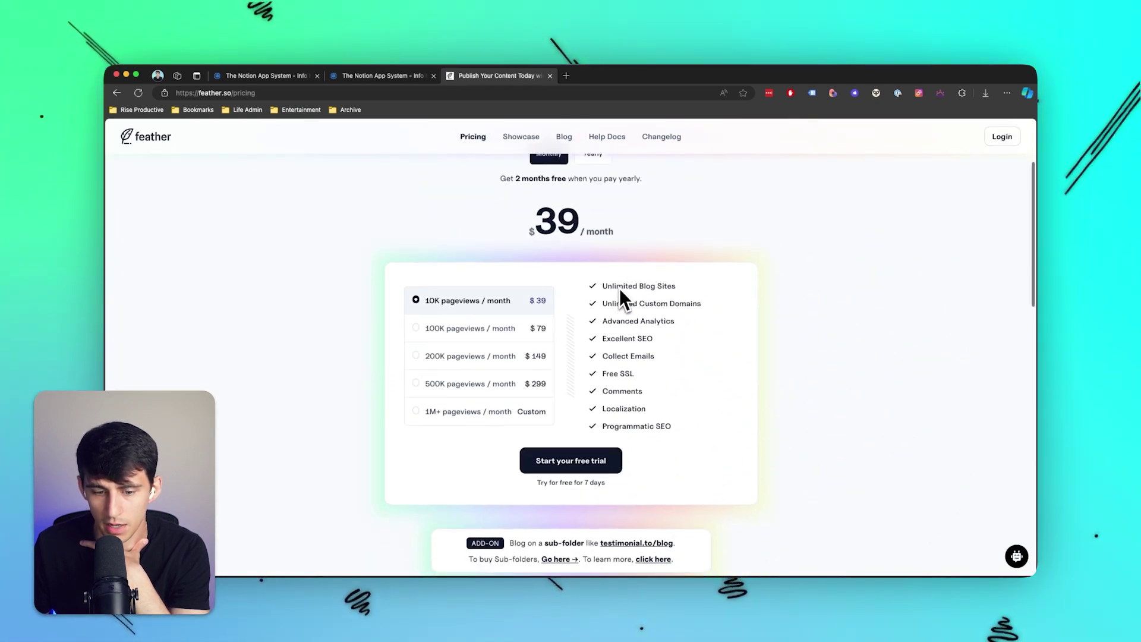
scroll(620, 290, "up", 1)
scroll(618, 291, "up", 2)
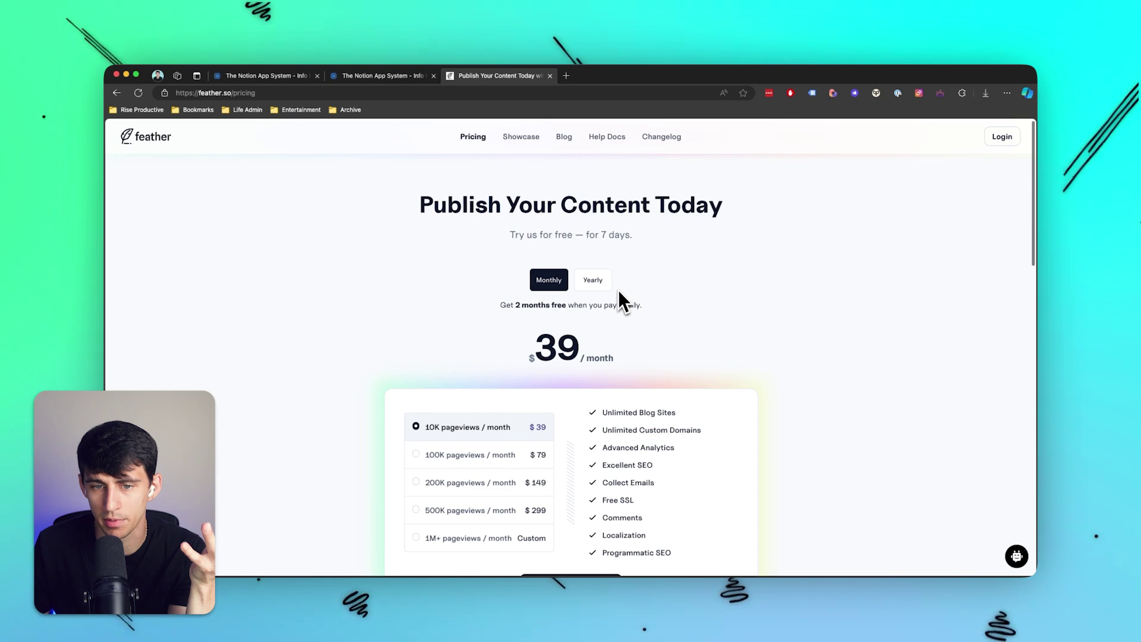
key("super+bracketleft")
Scroll through Feather's blogging features, then return to the live Info Hub site.
scroll(812, 258, "down", 5)
scroll(817, 267, "down", 5)
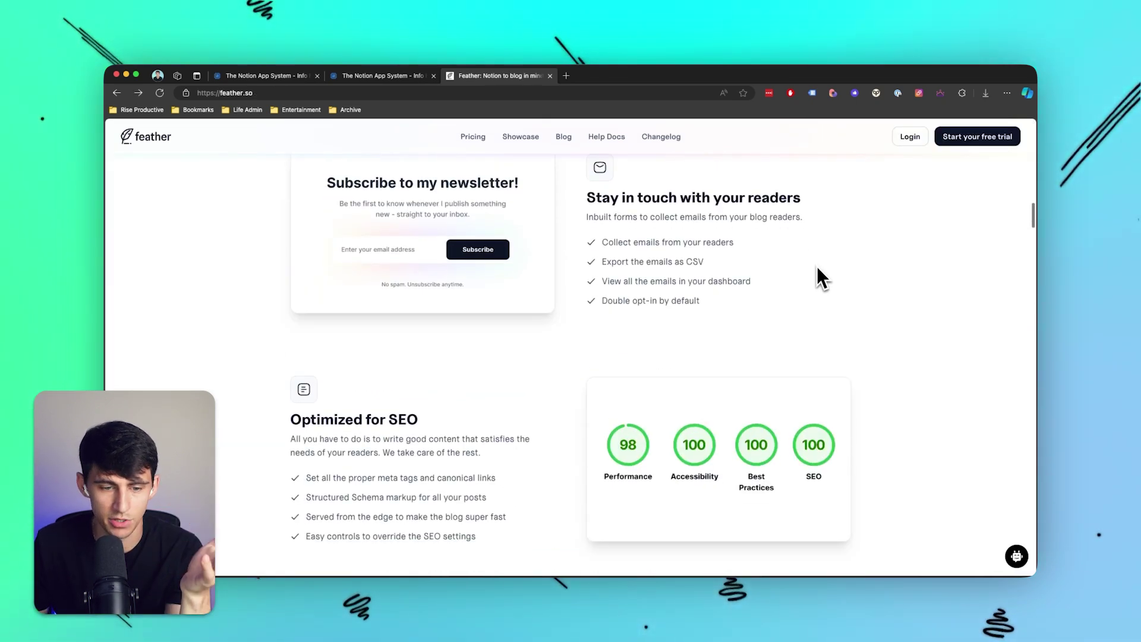
scroll(816, 268, "down", 10)
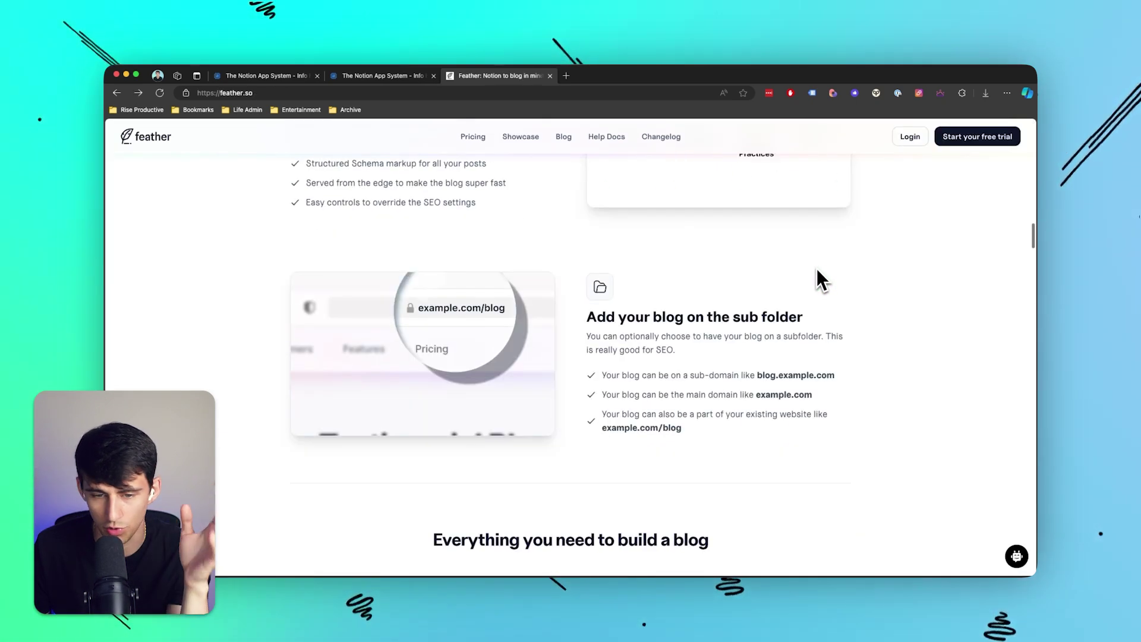
scroll(816, 269, "down", 3)
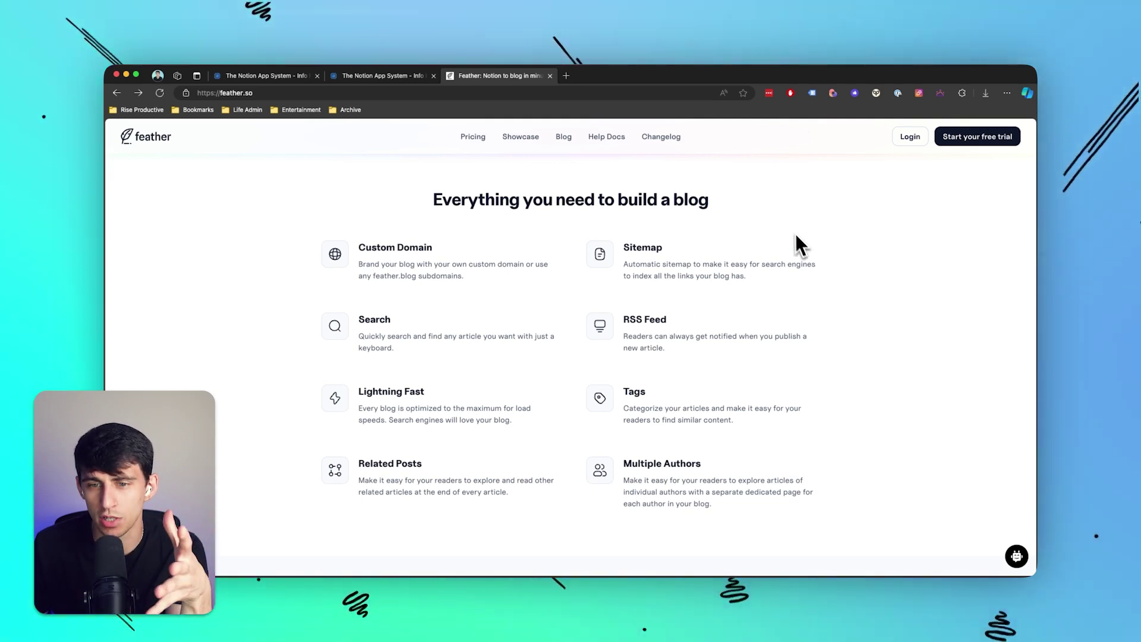
scroll(553, 243, "up", 20)
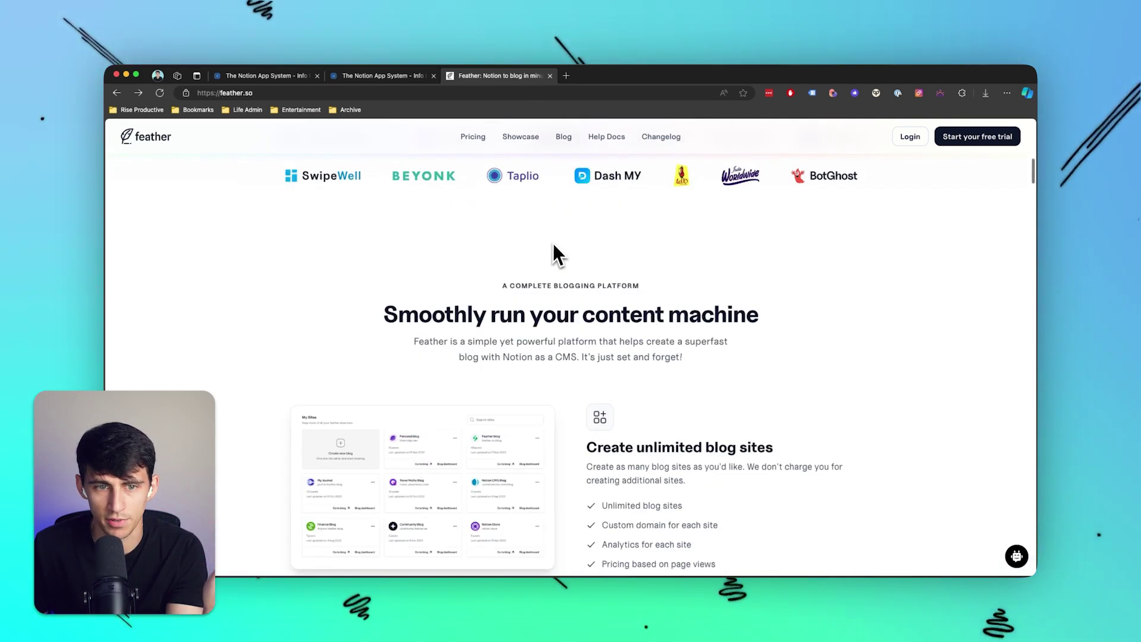
left_click(383, 76)
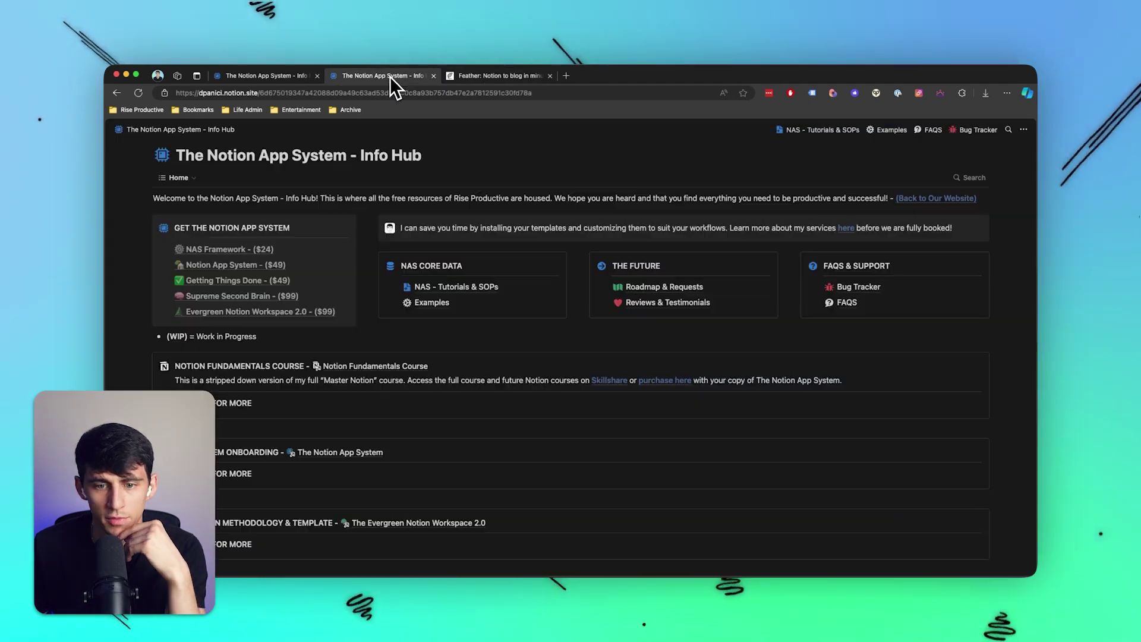
scroll(637, 295, "down", 1)
scroll(638, 295, "up", 3)
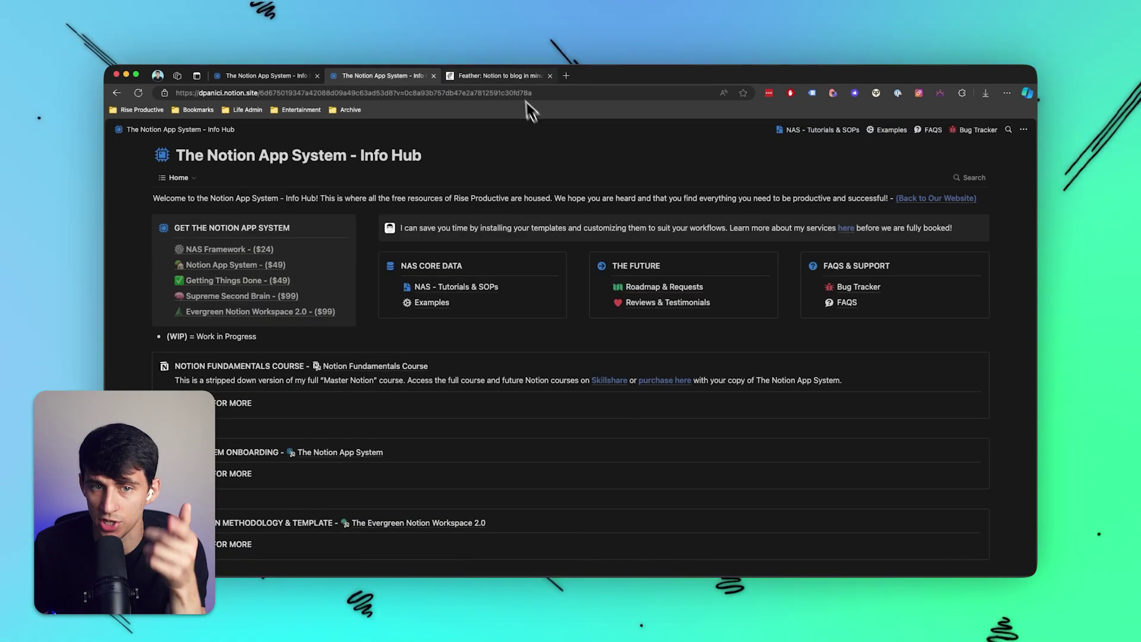
left_click(508, 76)
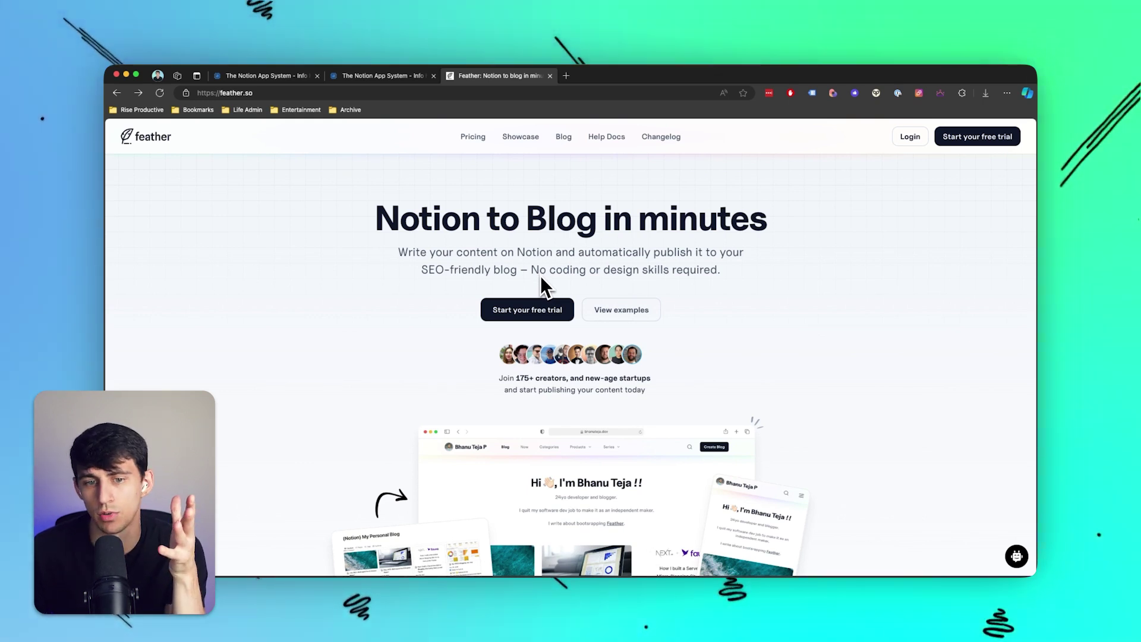
left_click(618, 312)
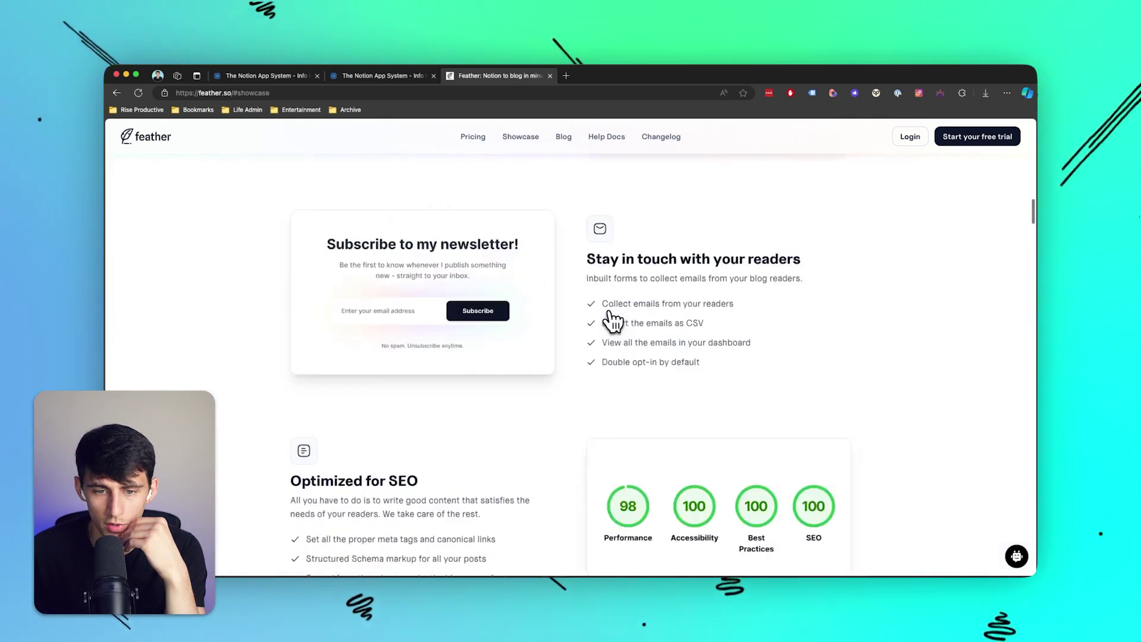
left_click(397, 77)
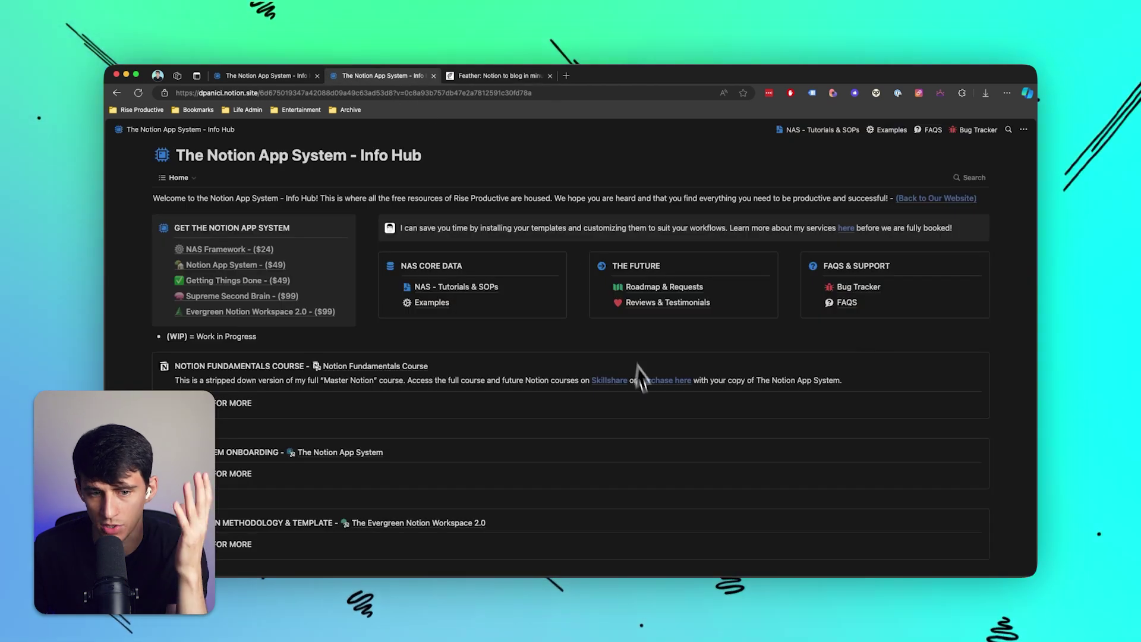
scroll(622, 415, "down", 6)
scroll(621, 415, "up", 6)
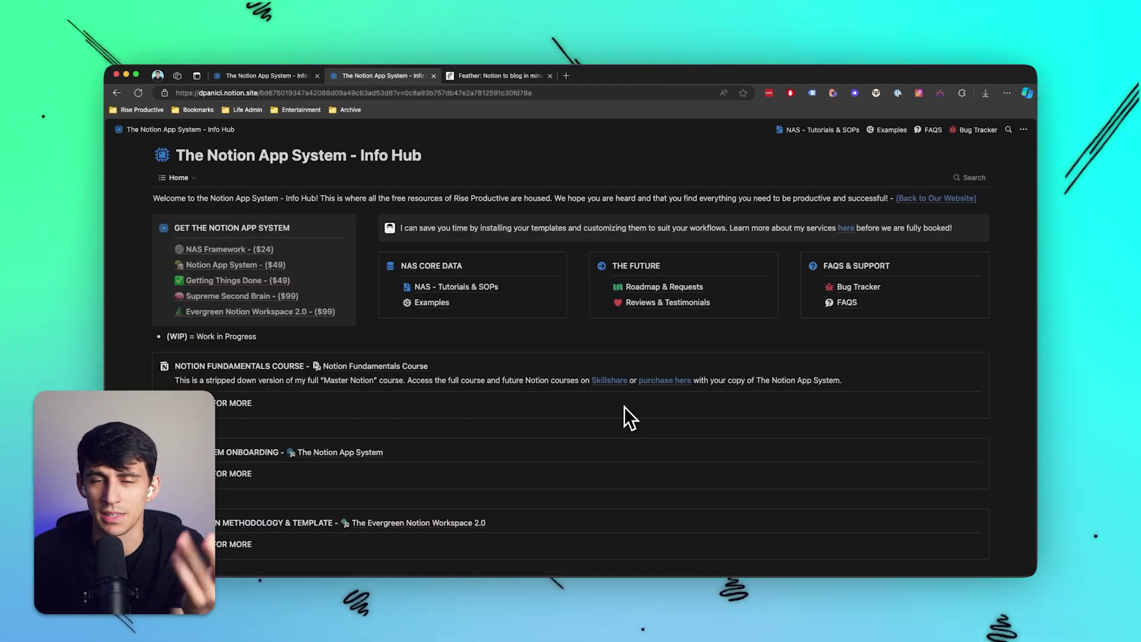